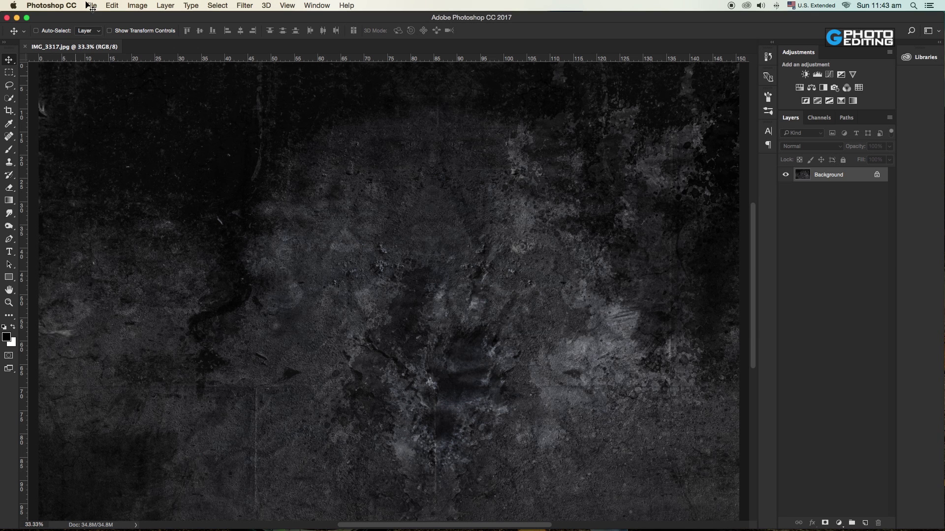
Step: Create a new 1920 × 1080 HDTV 1080p document and hide its guides
{"action": "left_click", "coordinate": [91, 5]}
{"action": "left_click", "coordinate": [107, 20]}
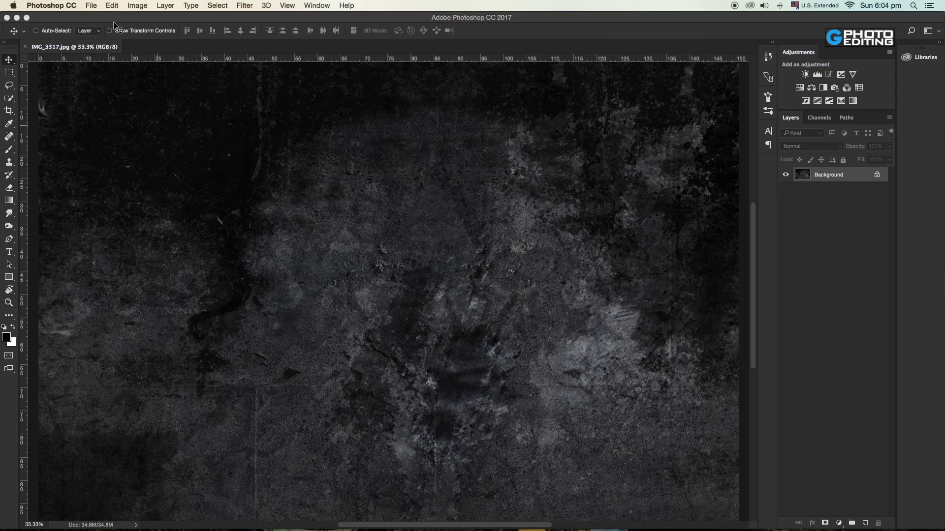
{"action": "left_click", "coordinate": [92, 6]}
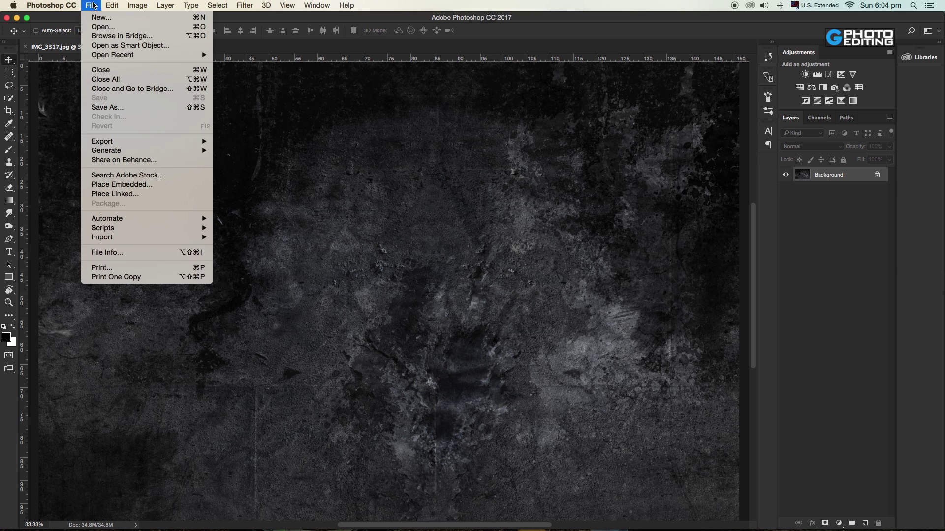
{"action": "left_click", "coordinate": [111, 20]}
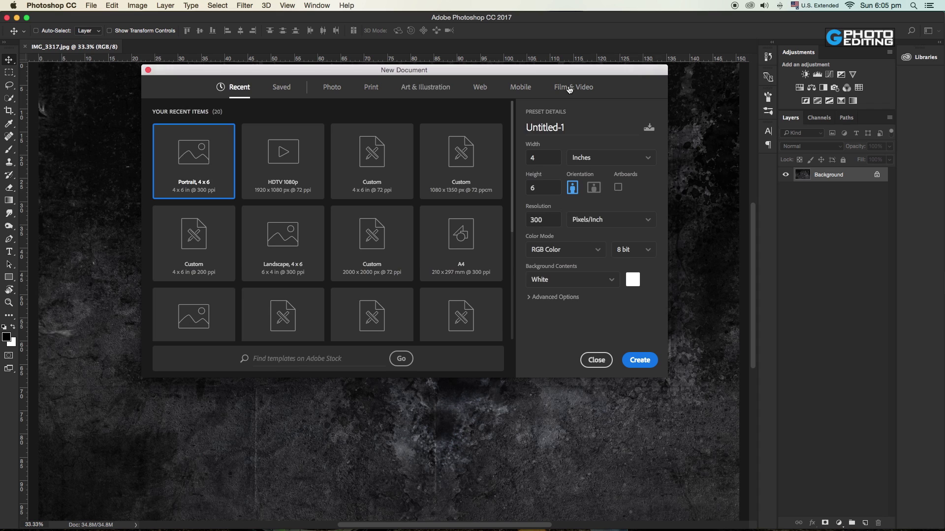
{"action": "left_click", "coordinate": [569, 89]}
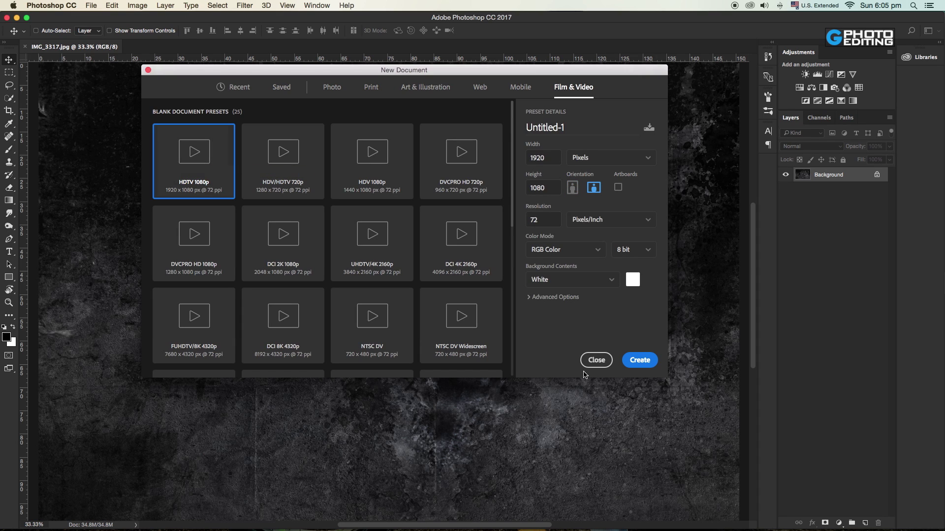
{"action": "left_click", "coordinate": [635, 356]}
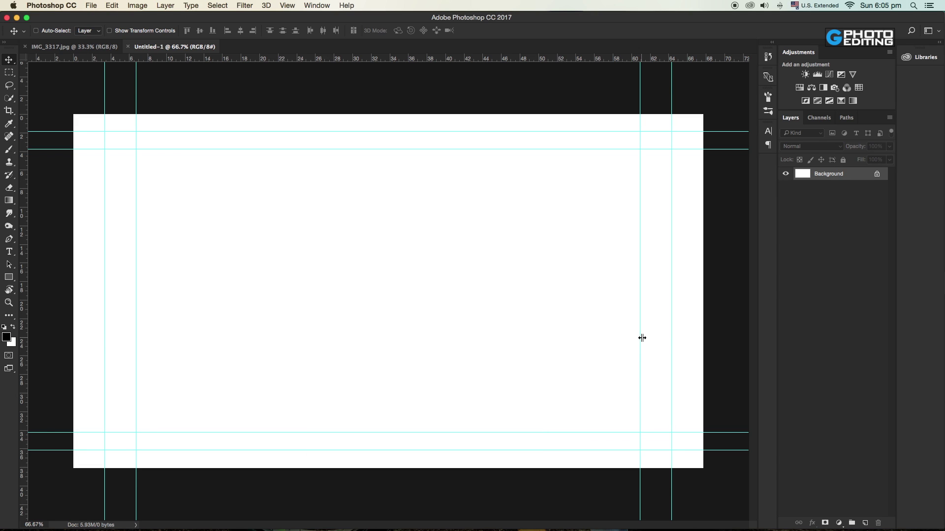
{"action": "key", "text": "super+semicolon"}
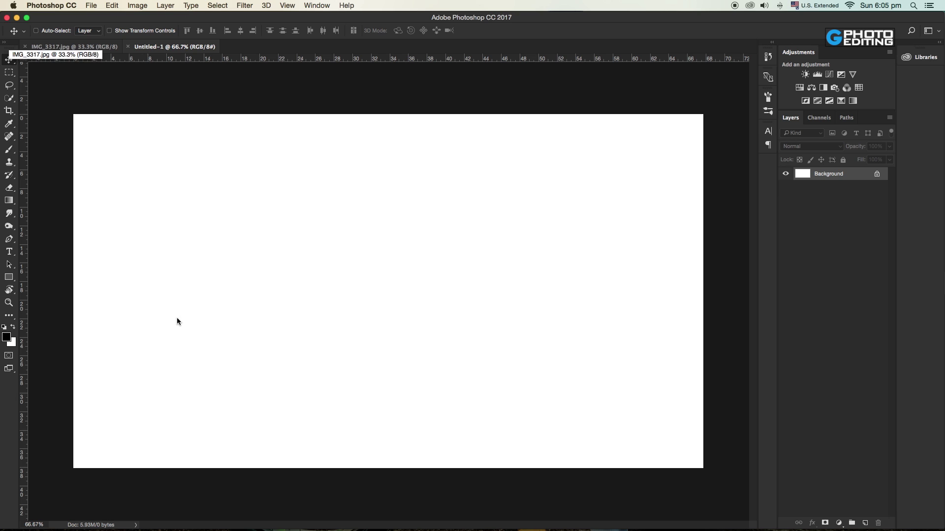
Step: Paste the grunge texture into Untitled-1 and scale it to about 54% to fit the canvas
{"action": "left_click", "coordinate": [94, 47]}
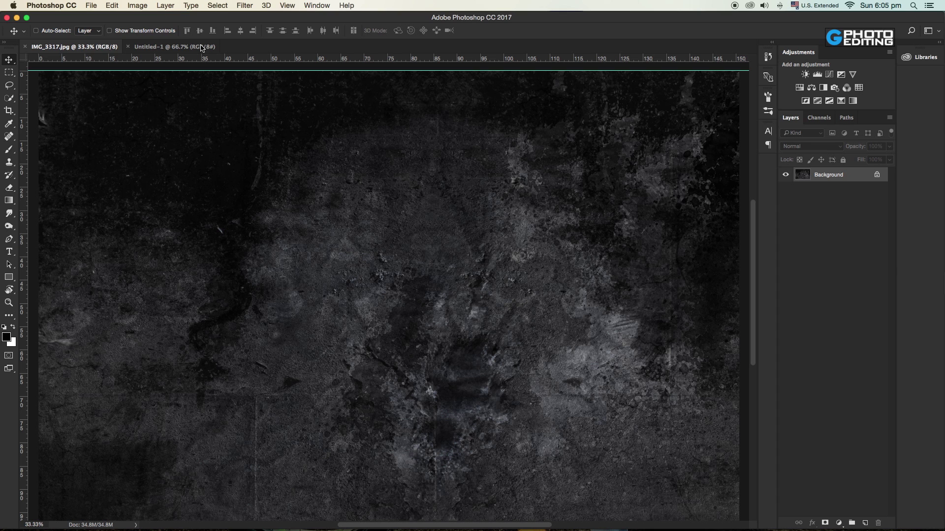
{"action": "left_click", "coordinate": [196, 48]}
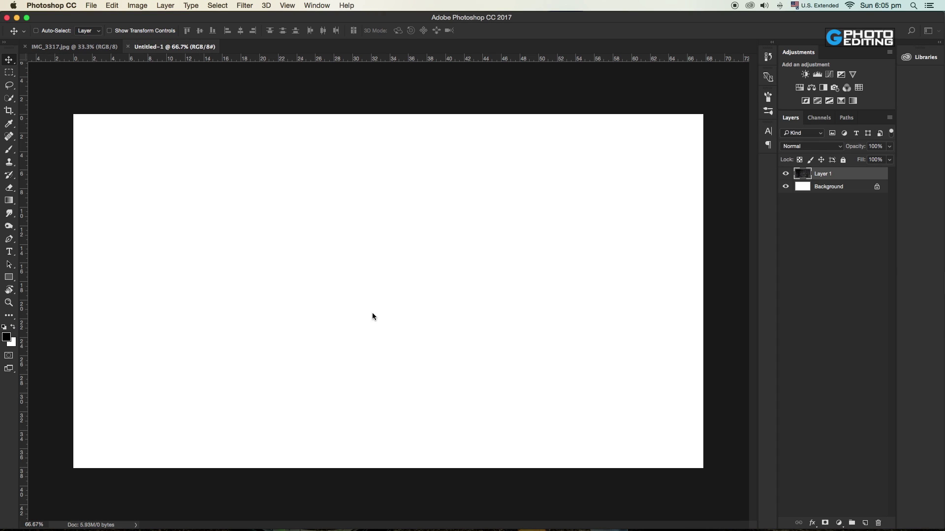
{"action": "key", "text": "super+v"}
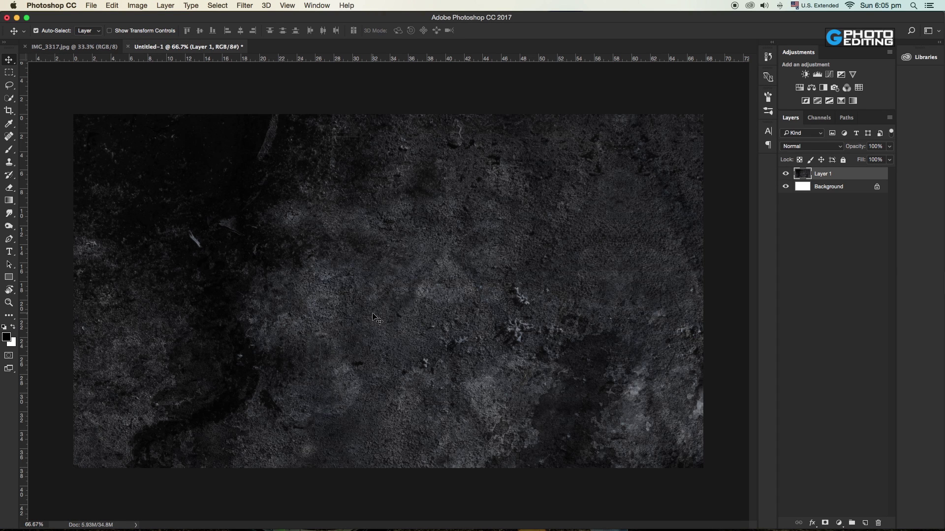
{"action": "key", "text": "super+minus"}
{"action": "key", "text": "super+minus"}
{"action": "key", "text": "super+minus"}
{"action": "key", "text": "super+minus"}
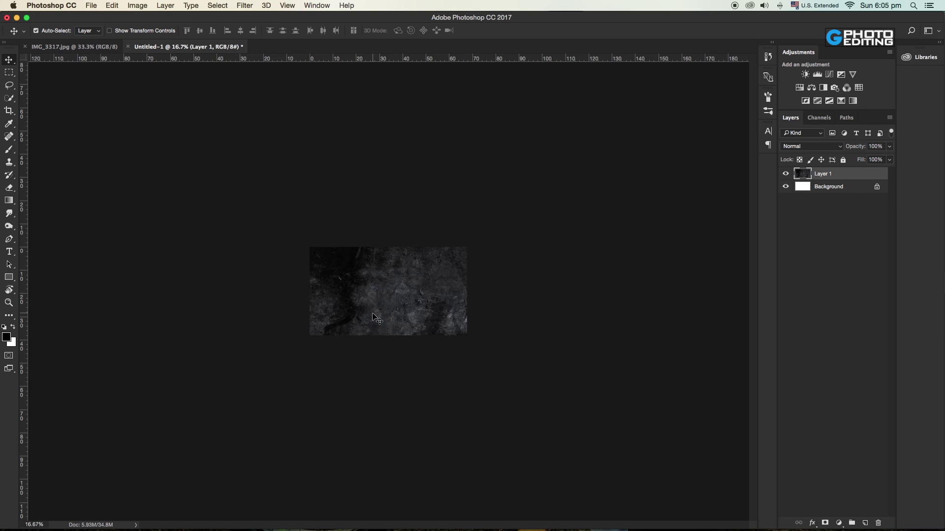
{"action": "key", "text": "super+t"}
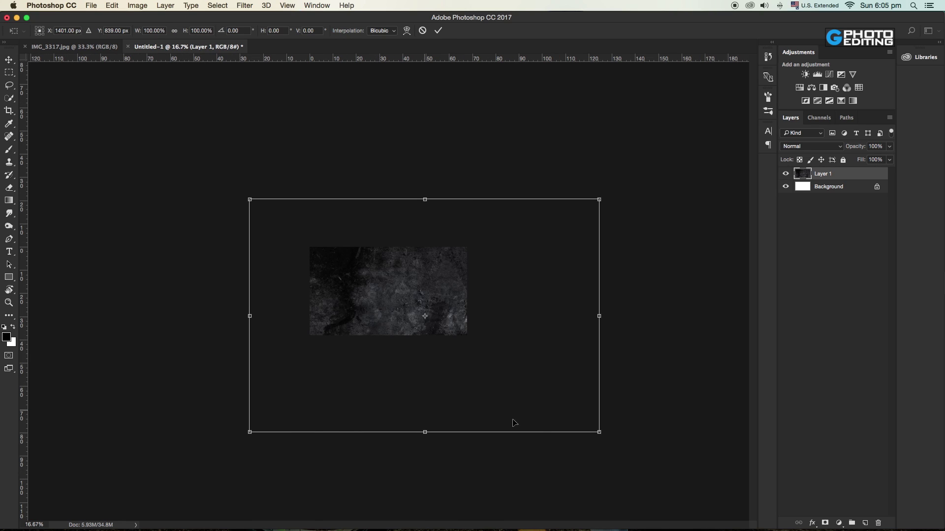
{"action": "left_click_drag", "start_coordinate": [599, 432], "coordinate": [430, 310]}
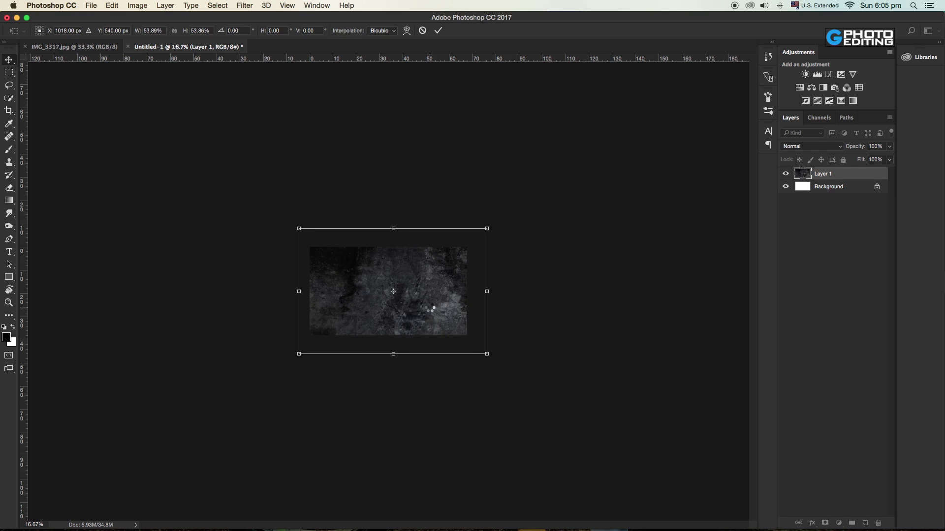
{"action": "key", "text": "Return"}
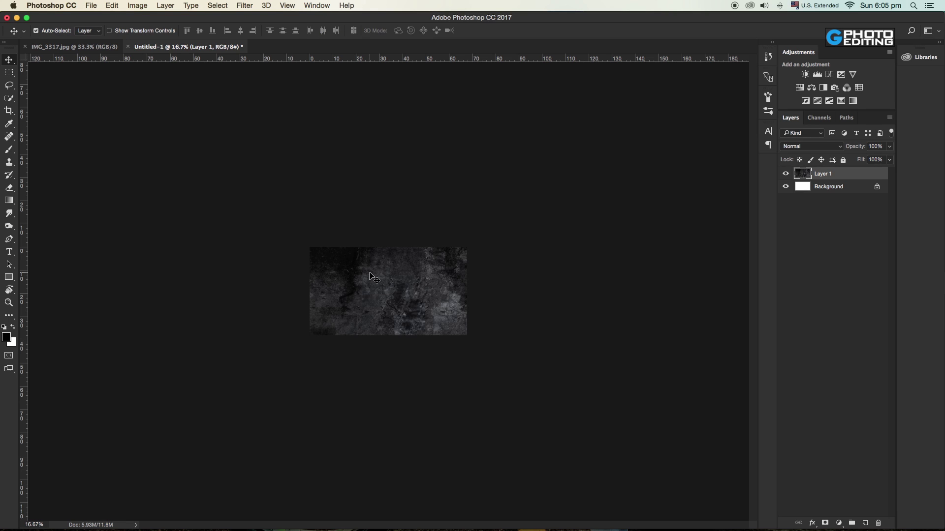
{"action": "key", "text": "super+plus"}
{"action": "key", "text": "super+plus"}
{"action": "key", "text": "super+plus"}
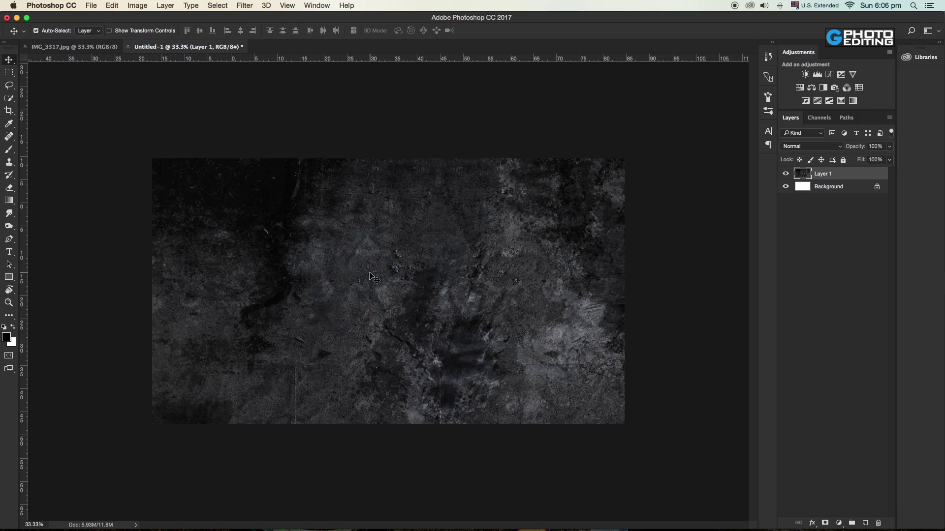
{"action": "key", "text": "super+plus"}
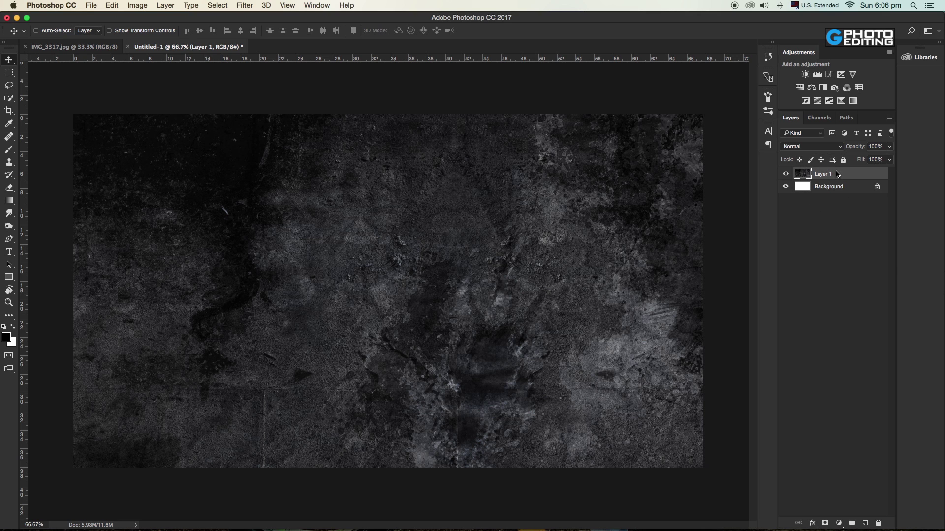
Step: Duplicate Layer 1 twice, hide both copies, and reselect Layer 1
{"action": "right_click", "coordinate": [837, 173]}
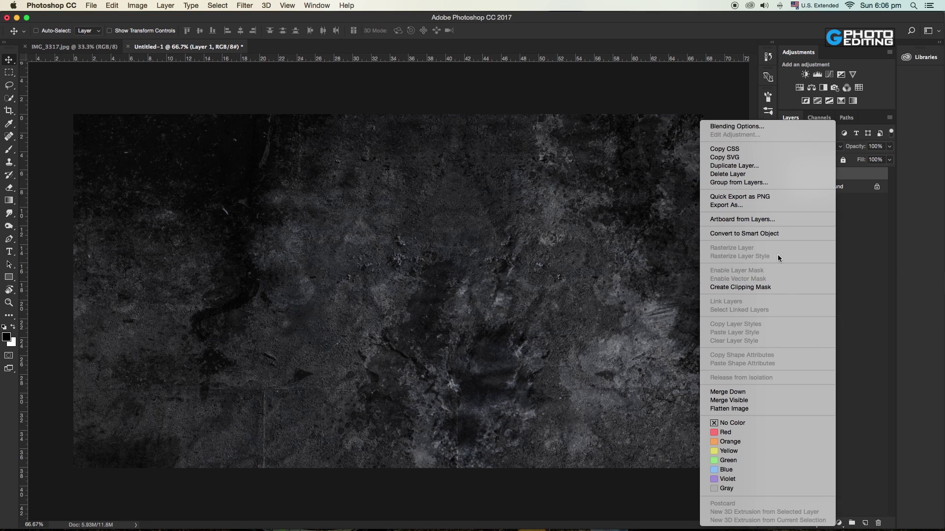
{"action": "left_click", "coordinate": [773, 165]}
{"action": "left_click", "coordinate": [563, 223]}
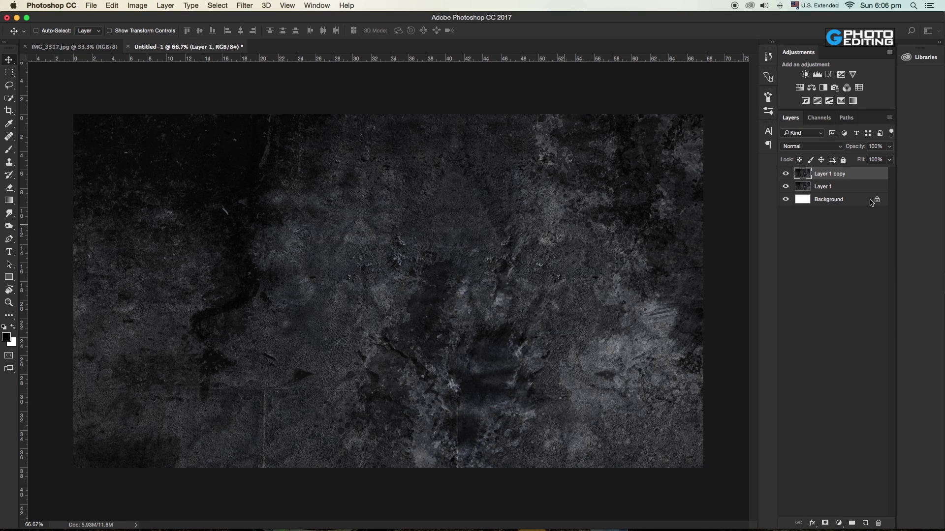
{"action": "right_click", "coordinate": [847, 173]}
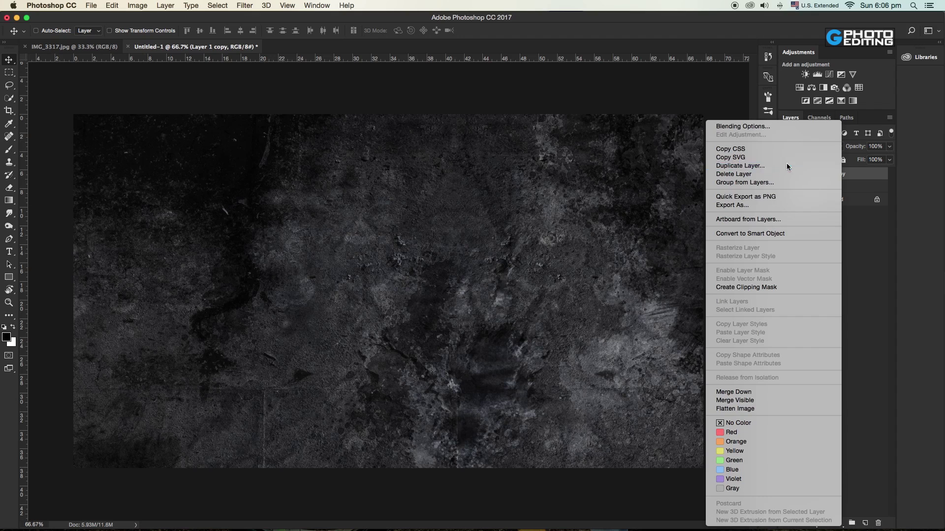
{"action": "left_click", "coordinate": [787, 166]}
{"action": "left_click", "coordinate": [563, 221]}
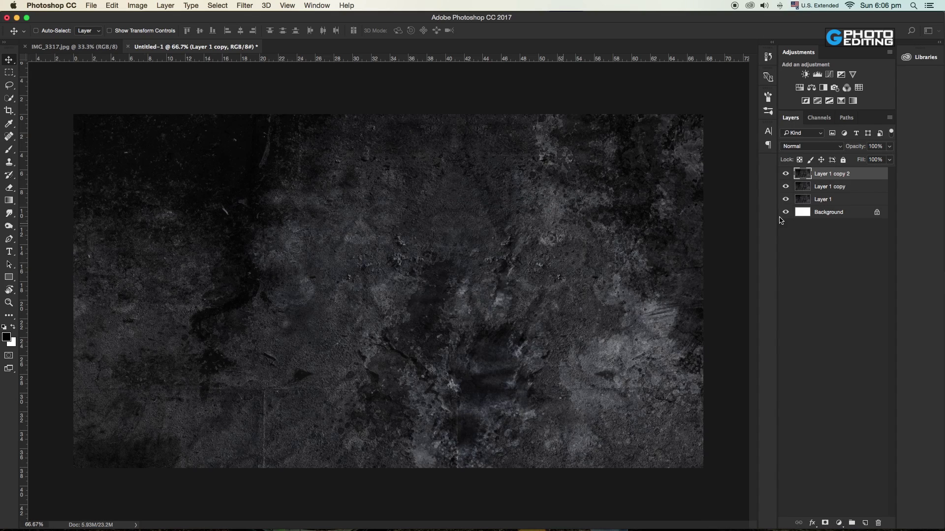
{"action": "left_click_drag", "start_coordinate": [785, 174], "coordinate": [786, 187]}
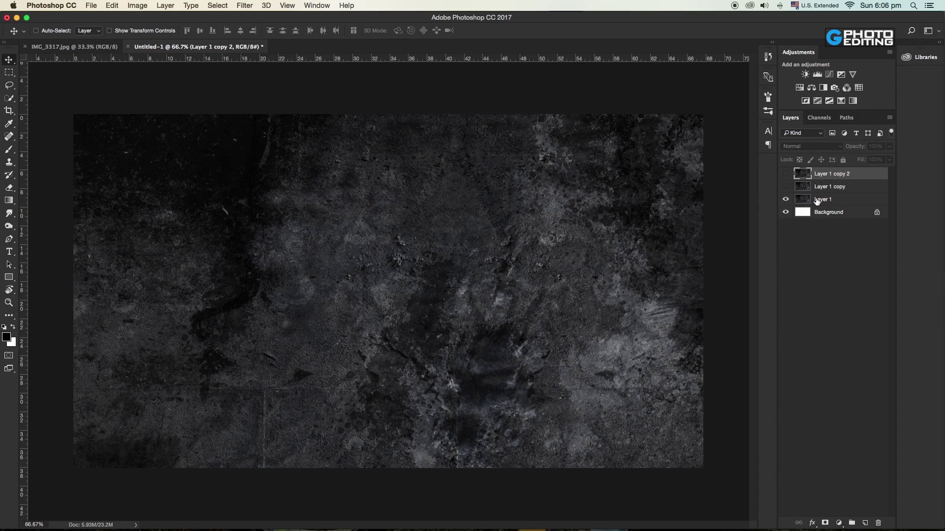
{"action": "left_click", "coordinate": [817, 201]}
{"action": "key", "text": "t"}
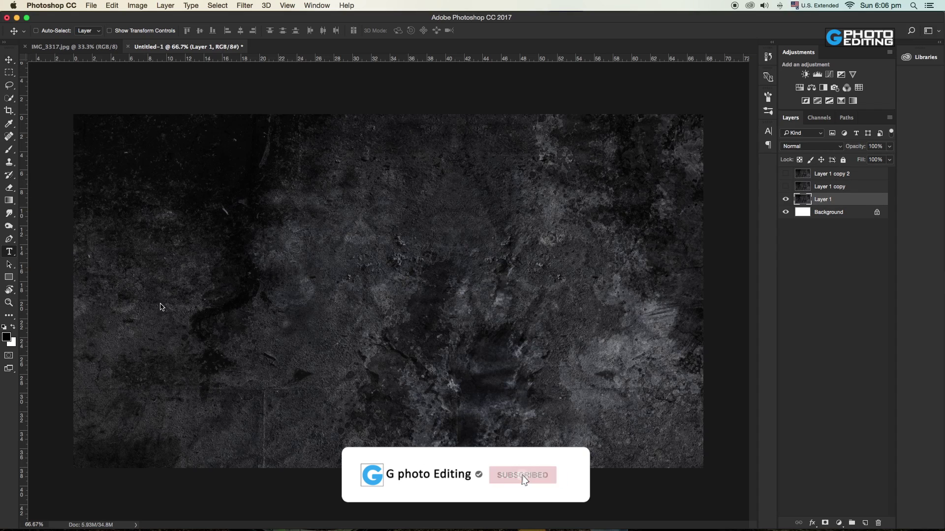
Step: Type PHOTOSHOP on the canvas and enlarge it to about 270%, positioned mid-canvas
{"action": "left_click", "coordinate": [237, 258]}
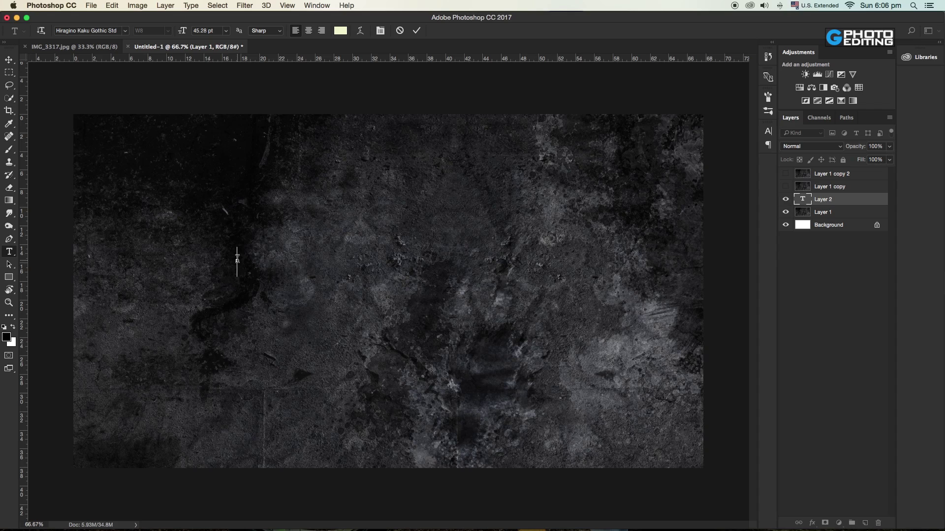
{"action": "type", "text": "PHOTOSH"}
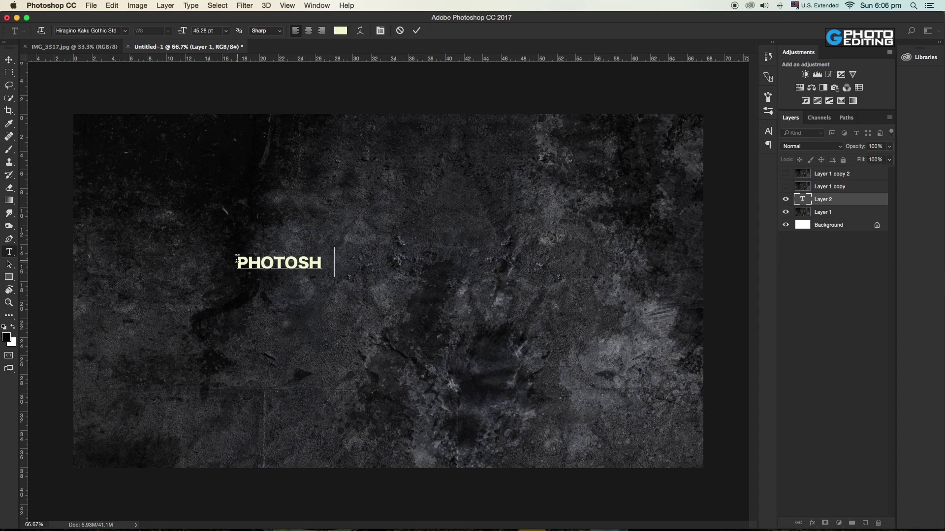
{"action": "type", "text": "OP"}
{"action": "left_click", "coordinate": [8, 61]}
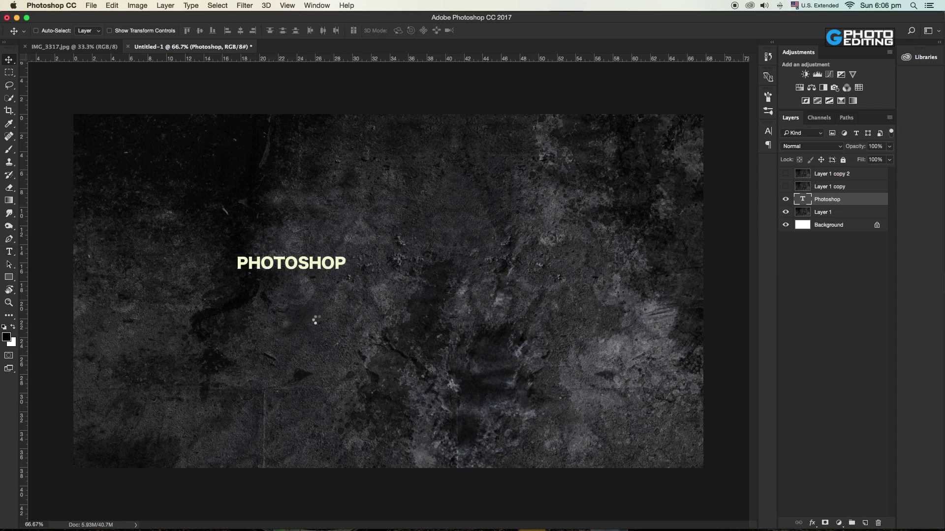
{"action": "left_click_drag", "start_coordinate": [334, 281], "coordinate": [369, 286]}
{"action": "key", "text": "ctrl+t"}
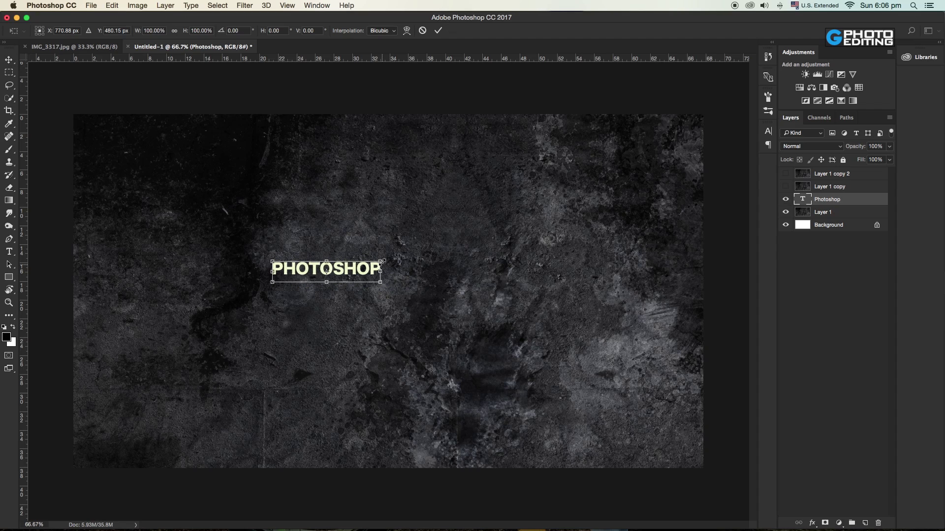
{"action": "left_click_drag", "start_coordinate": [493, 232], "coordinate": [486, 238]}
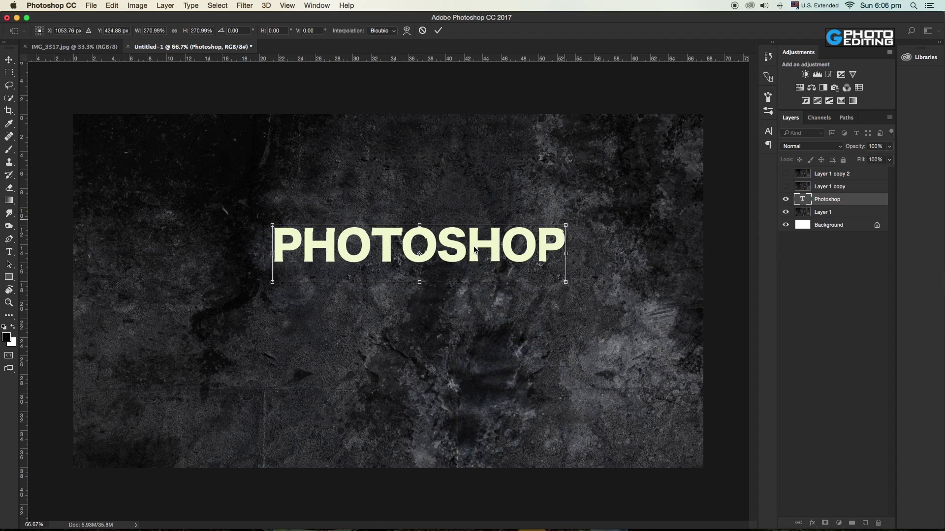
{"action": "left_click_drag", "start_coordinate": [455, 248], "coordinate": [428, 268]}
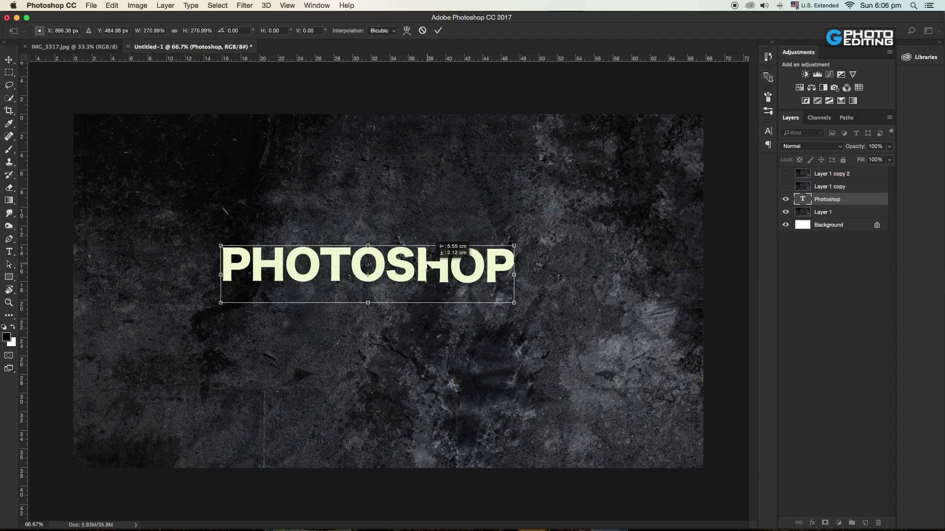
{"action": "left_click_drag", "start_coordinate": [428, 268], "coordinate": [427, 267]}
{"action": "key", "text": "Return"}
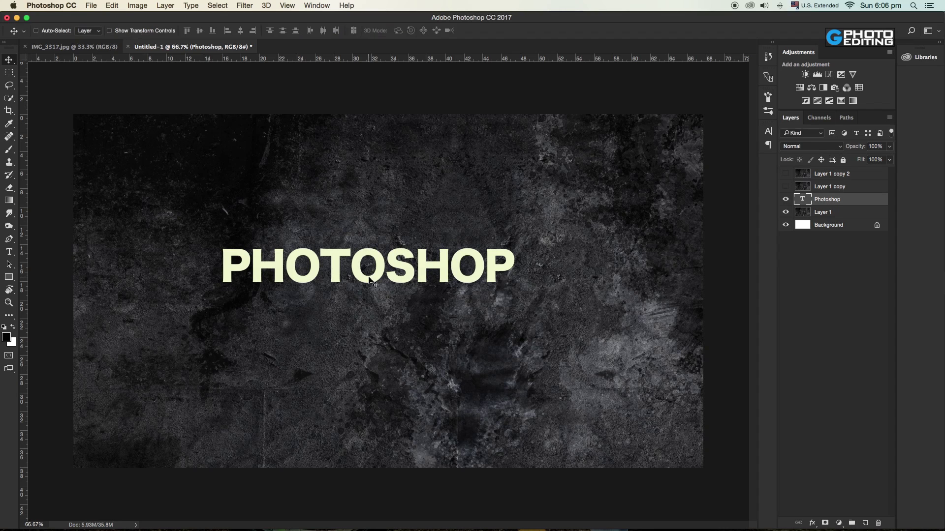
Step: Duplicate the PHOTOSHOP line below and change its text to GRUNGE TEXT
{"action": "left_click_drag", "start_coordinate": [361, 326], "coordinate": [353, 369]}
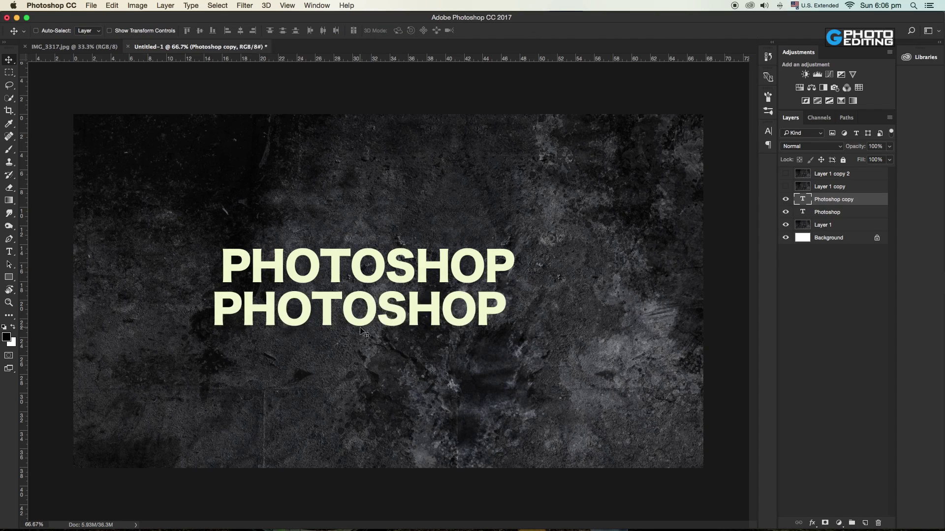
{"action": "key", "text": "t"}
{"action": "left_click", "coordinate": [339, 313]}
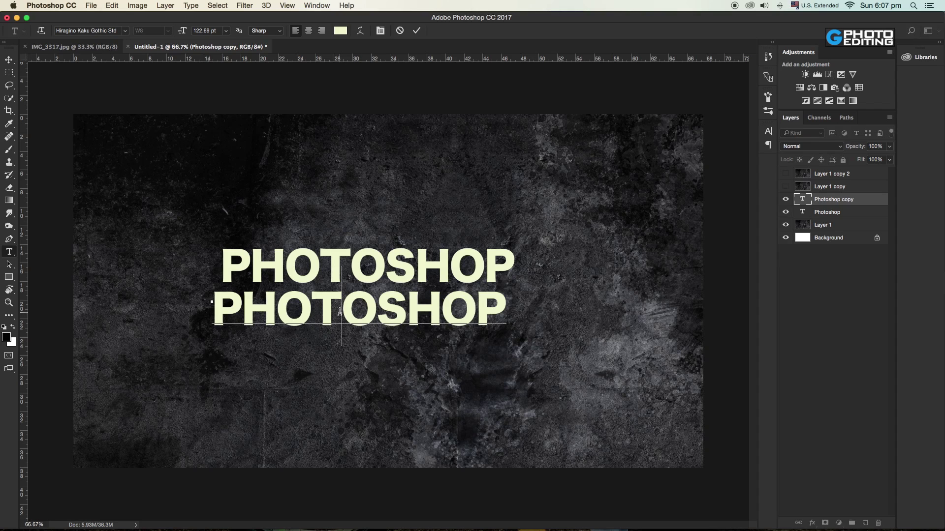
{"action": "double_click", "coordinate": [339, 312]}
{"action": "type", "text": "GR"}
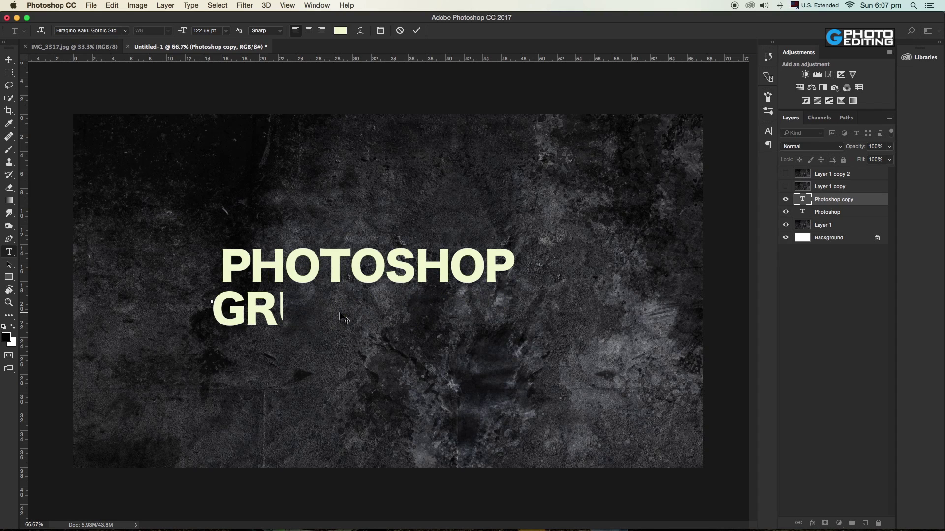
{"action": "type", "text": "UN"}
{"action": "type", "text": "GE ' XT"}
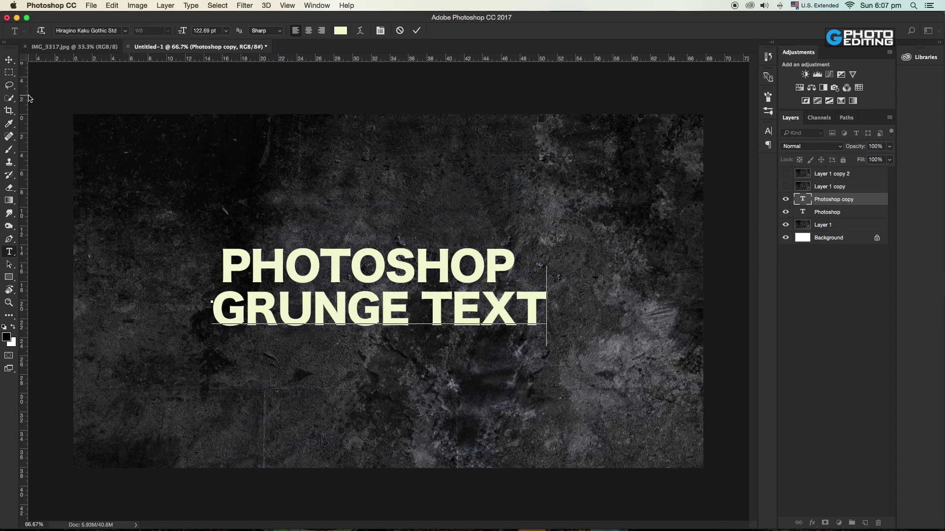
{"action": "key", "text": "ctrl+Return"}
{"action": "key", "text": "v"}
{"action": "right_click", "coordinate": [378, 273]}
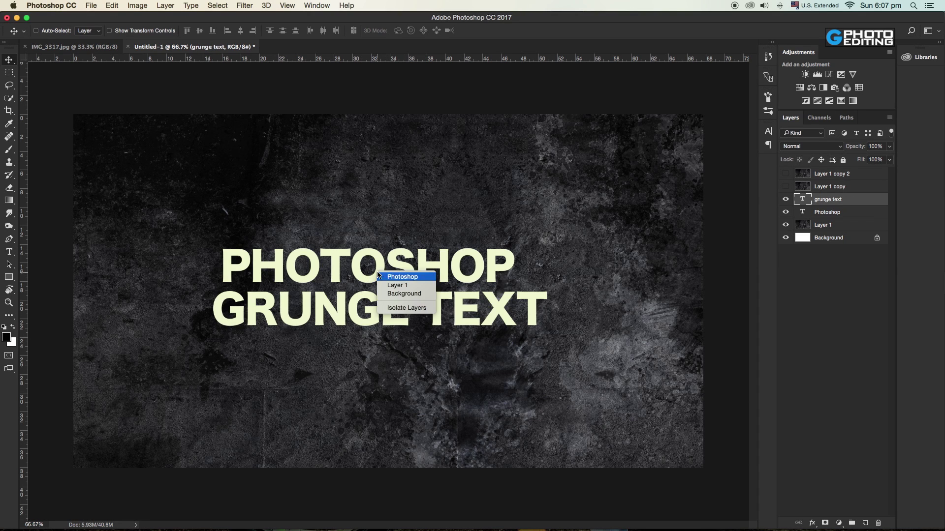
Step: Scale the PHOTOSHOP line to about 114% so it matches GRUNGE TEXT's width
{"action": "left_click", "coordinate": [396, 293]}
{"action": "key", "text": "ctrl+t"}
{"action": "left_click_drag", "start_coordinate": [515, 244], "coordinate": [546, 238]}
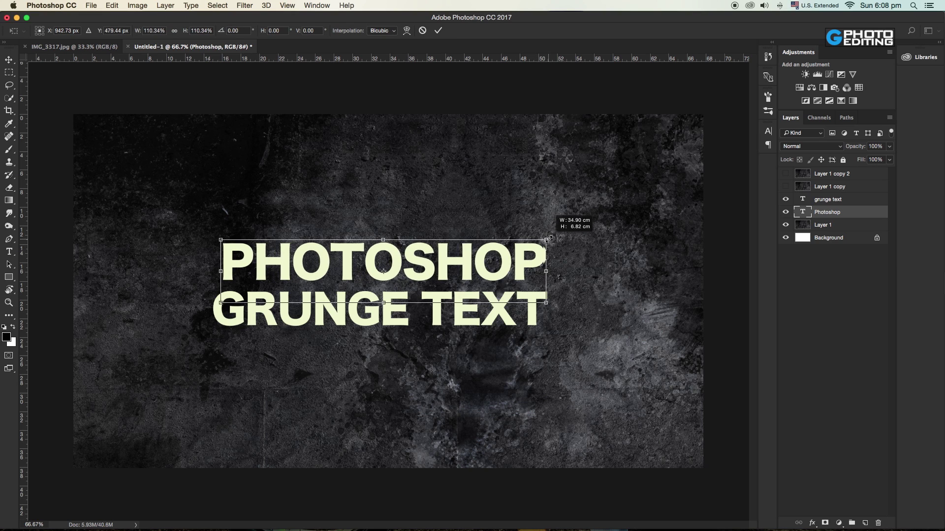
{"action": "mouse_move", "coordinate": [546, 239]}
{"action": "left_mouse_down"}
{"action": "mouse_move", "coordinate": [524, 259]}
{"action": "mouse_move", "coordinate": [546, 239]}
{"action": "left_mouse_up"}
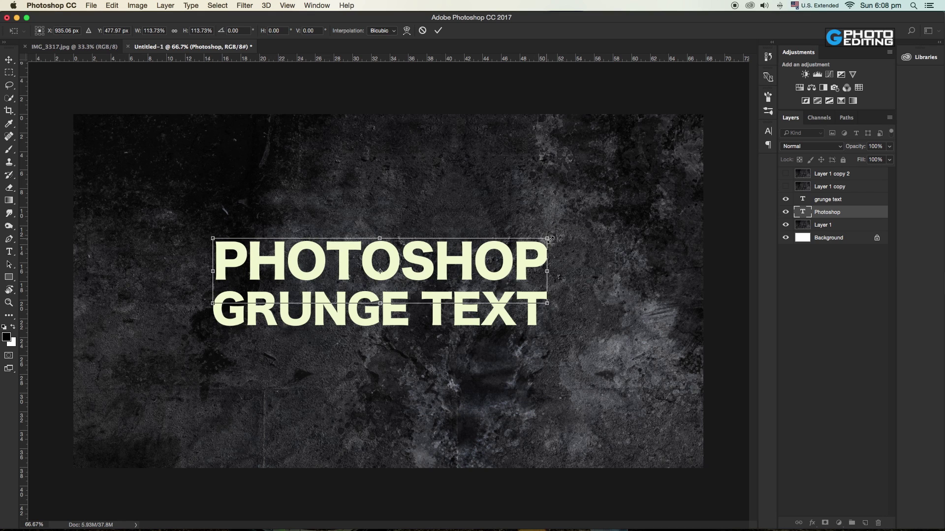
{"action": "key", "text": "Return"}
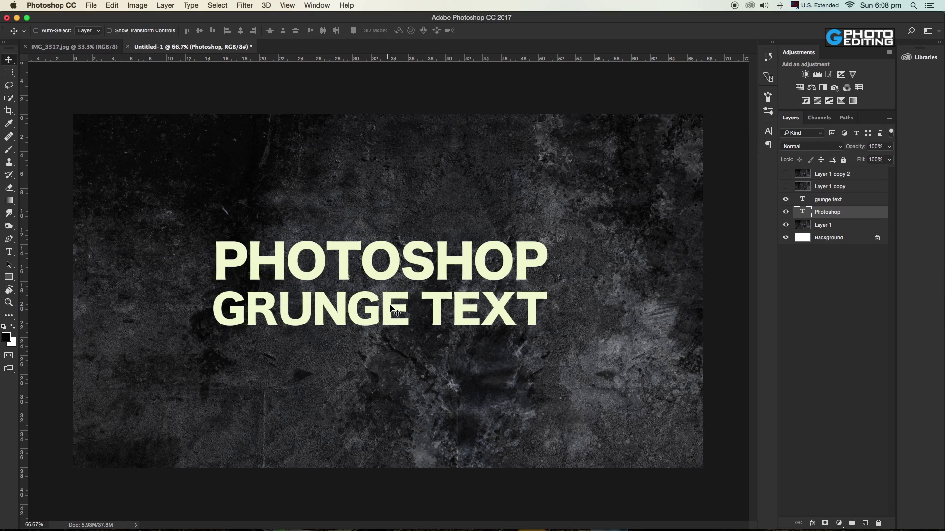
Step: Nudge GRUNGE TEXT up closer to PHOTOSHOP and select both text layers
{"action": "right_click", "coordinate": [387, 303]}
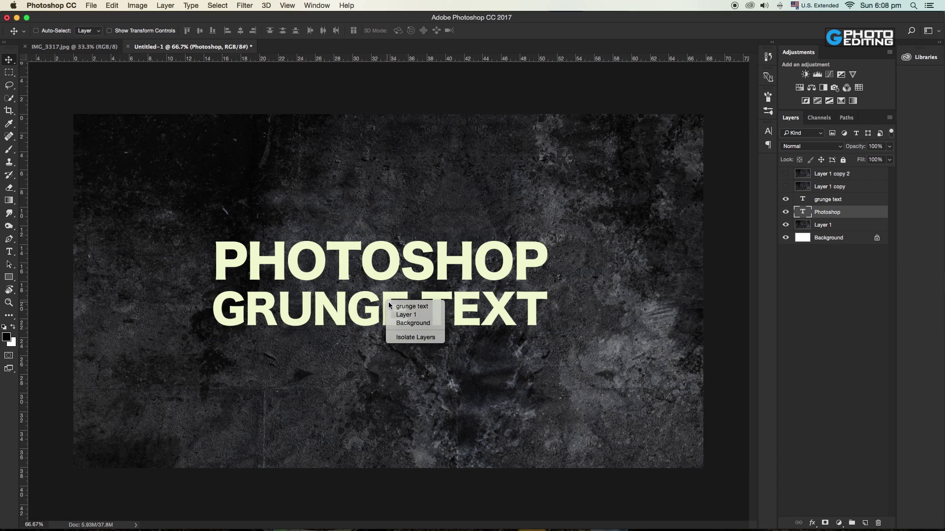
{"action": "left_click", "coordinate": [388, 304]}
{"action": "key", "text": "Up"}
{"action": "key", "text": "Up"}
{"action": "key", "text": "Up"}
{"action": "key", "text": "Up"}
{"action": "key", "text": "Up"}
{"action": "key", "text": "Up"}
{"action": "key", "text": "Up"}
{"action": "key", "text": "Up"}
{"action": "key", "text": "Up"}
{"action": "key", "text": "Up"}
{"action": "key", "text": "Up"}
{"action": "key", "text": "Up"}
{"action": "key", "text": "Up"}
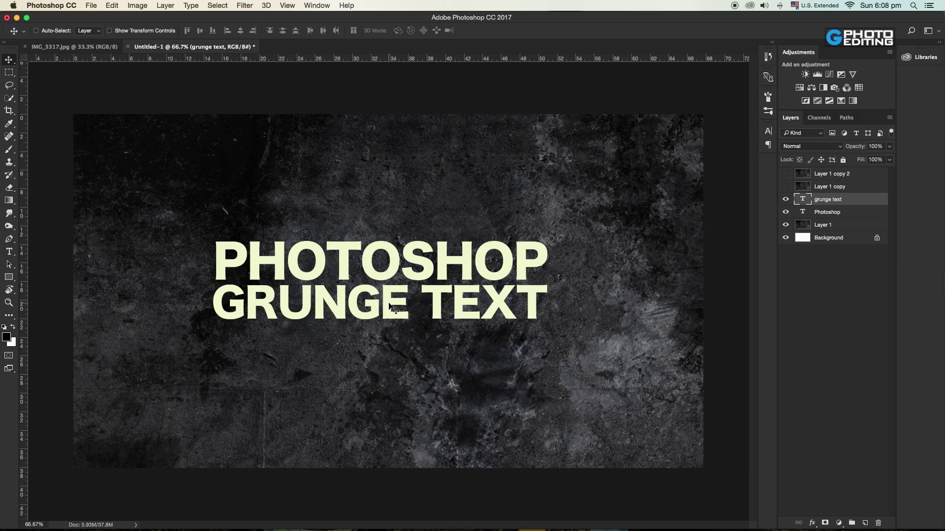
{"action": "left_click", "coordinate": [831, 214], "text": "shift"}
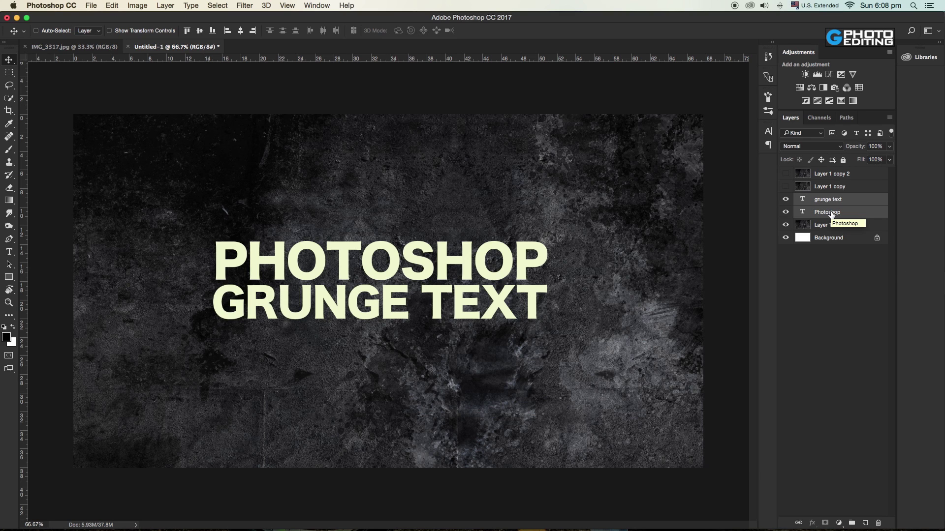
Step: Convert both text layers into one smart object and skew it 2.4° upward to the right
{"action": "right_click", "coordinate": [831, 215]}
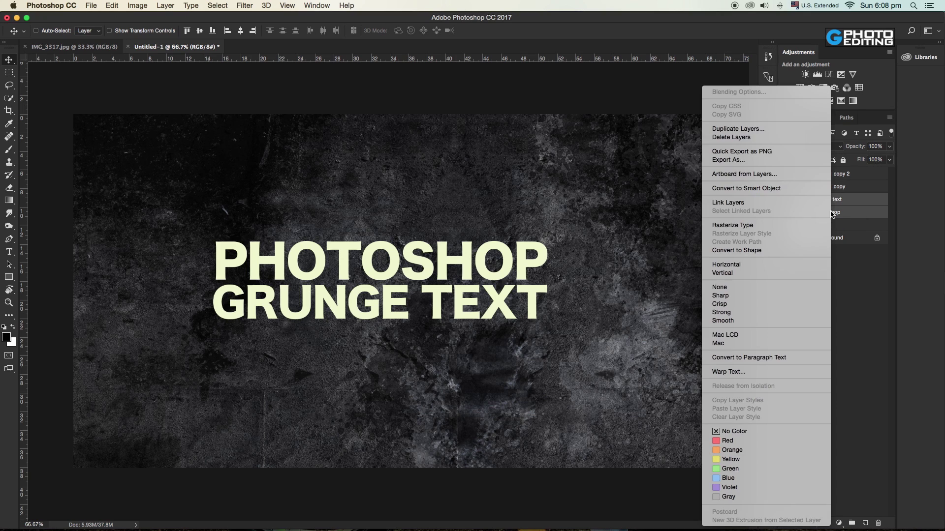
{"action": "left_click", "coordinate": [793, 189]}
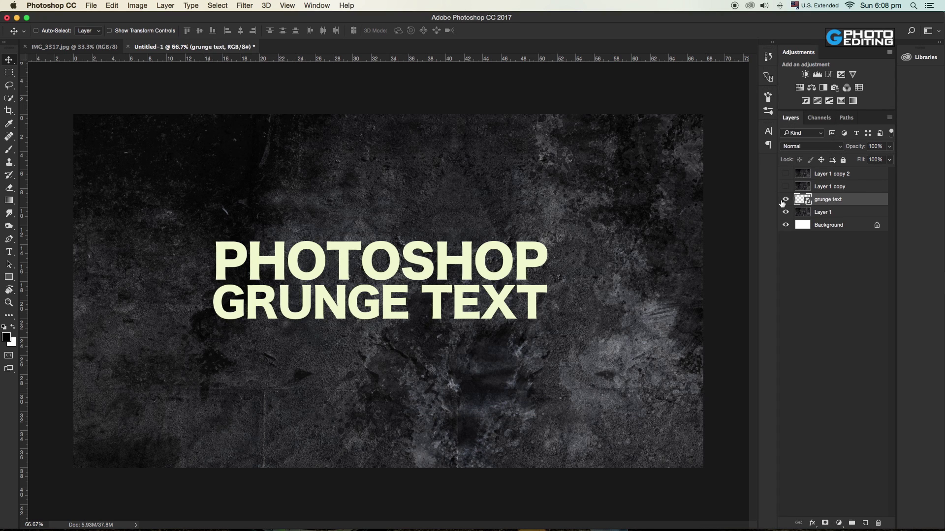
{"action": "key", "text": "ctrl+t"}
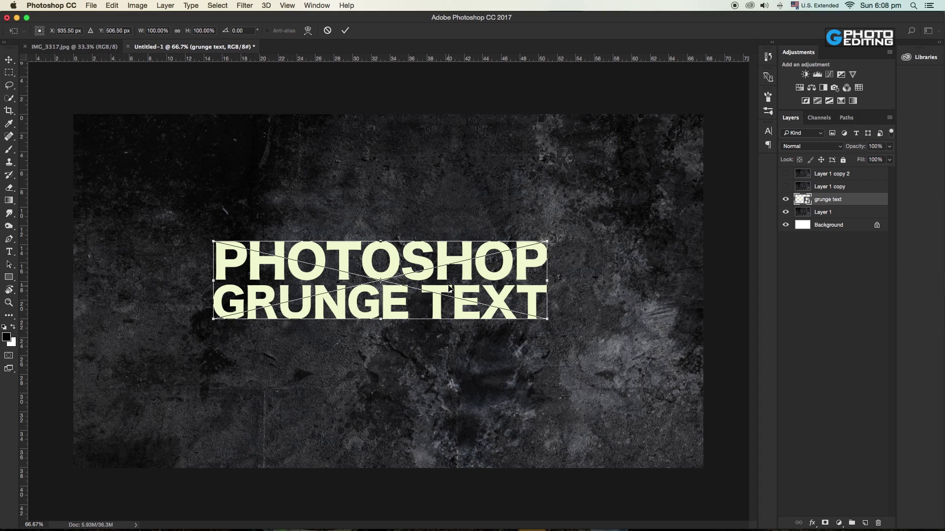
{"action": "right_click", "coordinate": [449, 287]}
{"action": "left_click", "coordinate": [554, 279]}
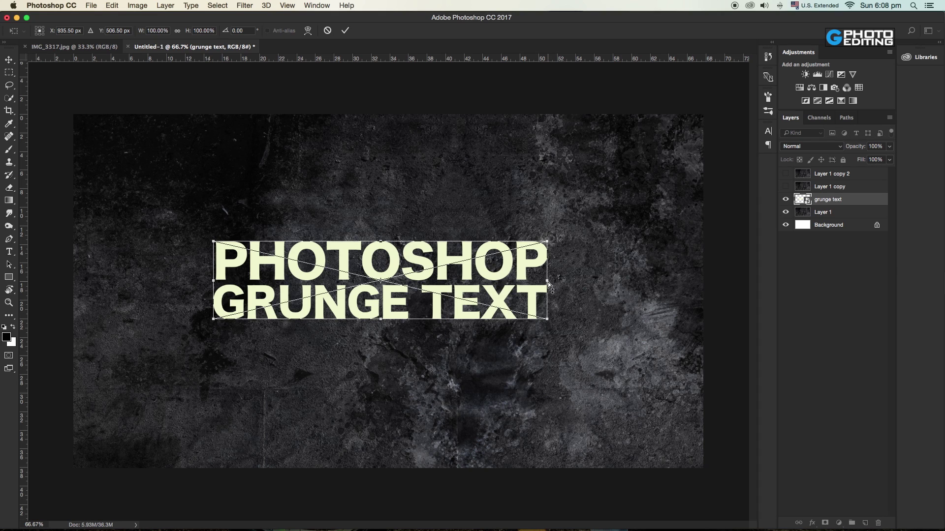
{"action": "left_click_drag", "start_coordinate": [548, 282], "coordinate": [556, 264]}
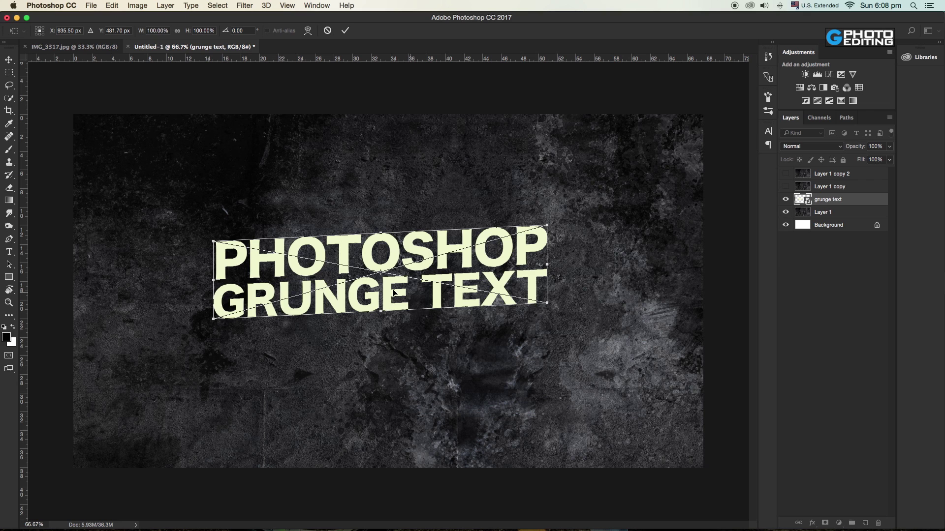
{"action": "left_click_drag", "start_coordinate": [395, 292], "coordinate": [399, 298]}
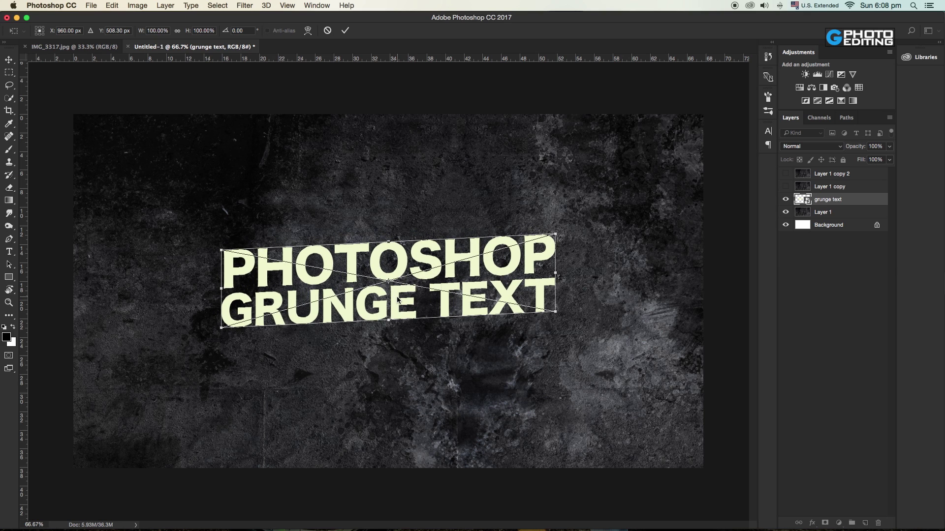
{"action": "key", "text": "Return"}
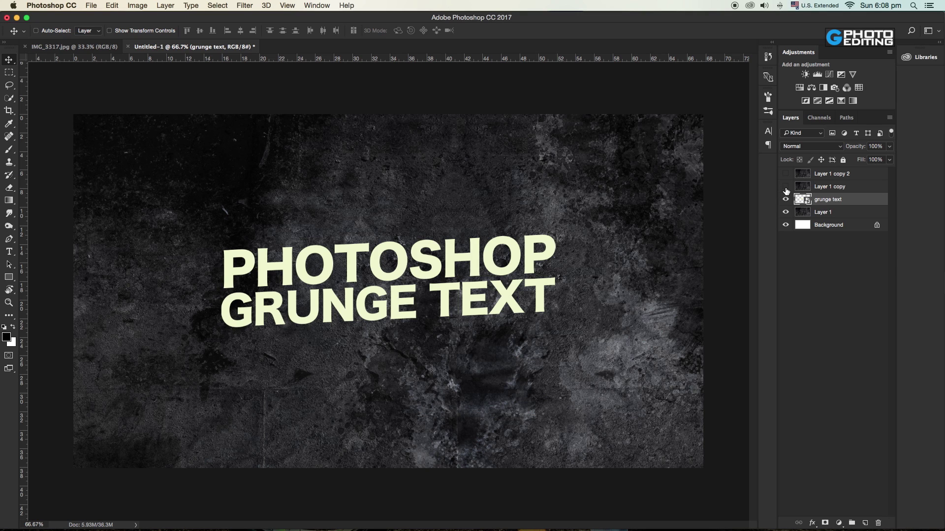
{"action": "left_click", "coordinate": [785, 188]}
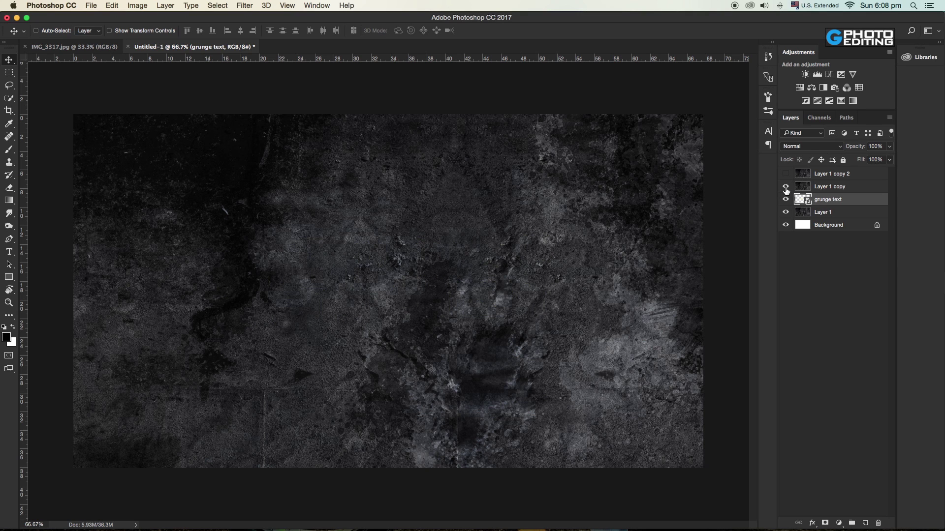
Step: Clip Layer 1 copy to the headline smart object, then select Layer 1
{"action": "right_click", "coordinate": [821, 186]}
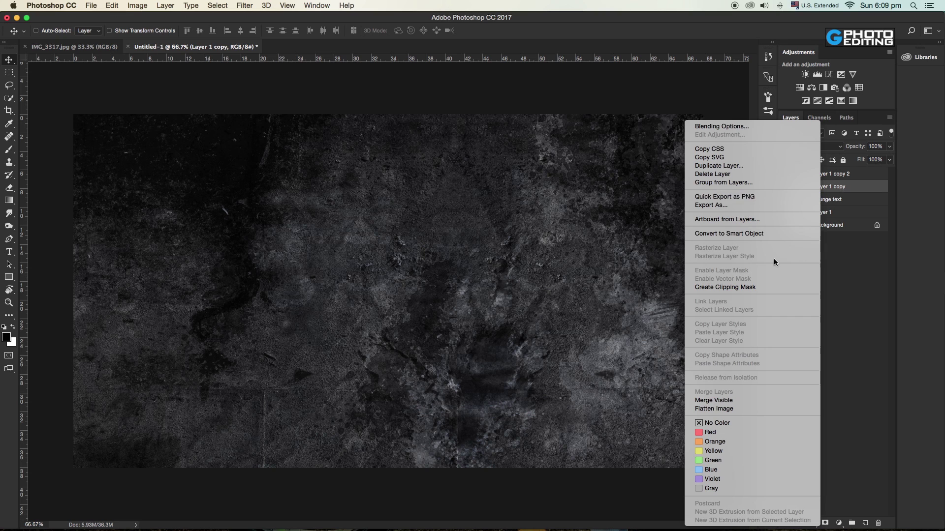
{"action": "left_click", "coordinate": [759, 286]}
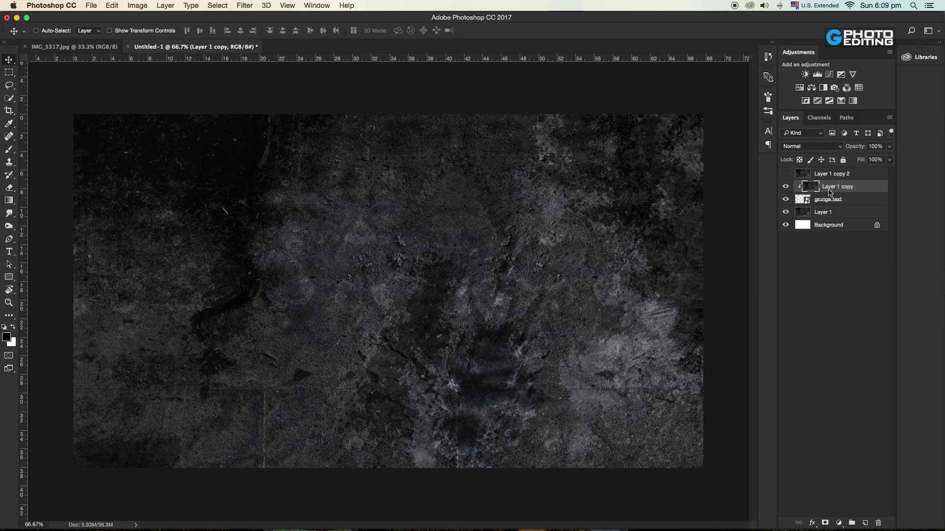
{"action": "left_click", "coordinate": [832, 216]}
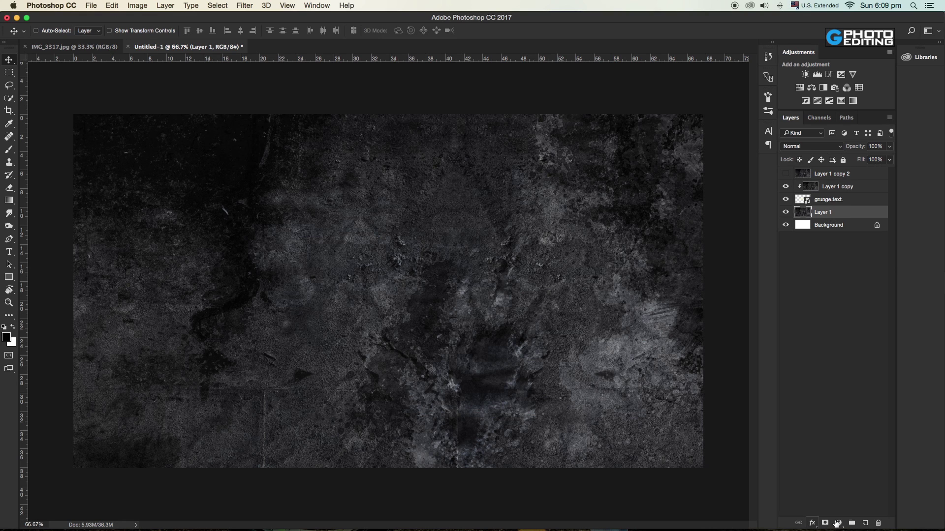
{"action": "left_click", "coordinate": [838, 523]}
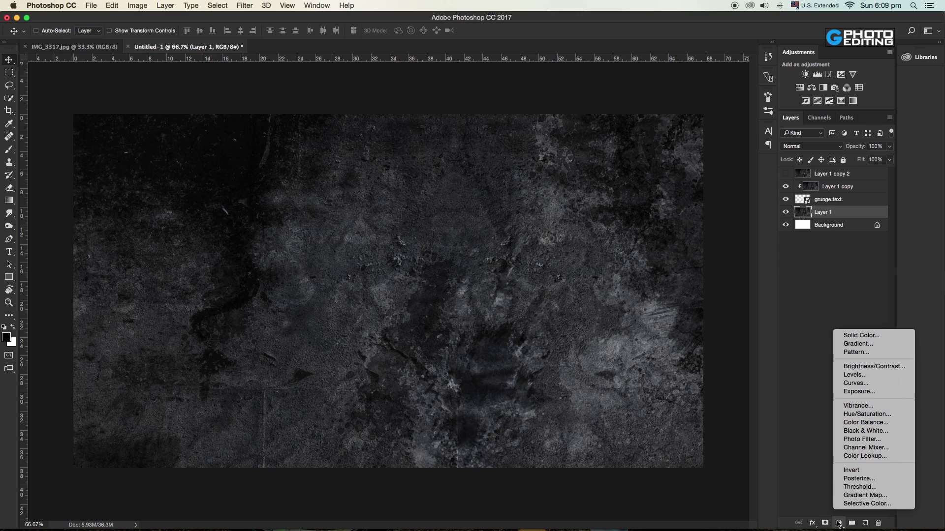
Step: Add a Brightness/Contrast layer clipped to Layer 1 with brightness -43 and contrast 71
{"action": "left_click", "coordinate": [856, 367]}
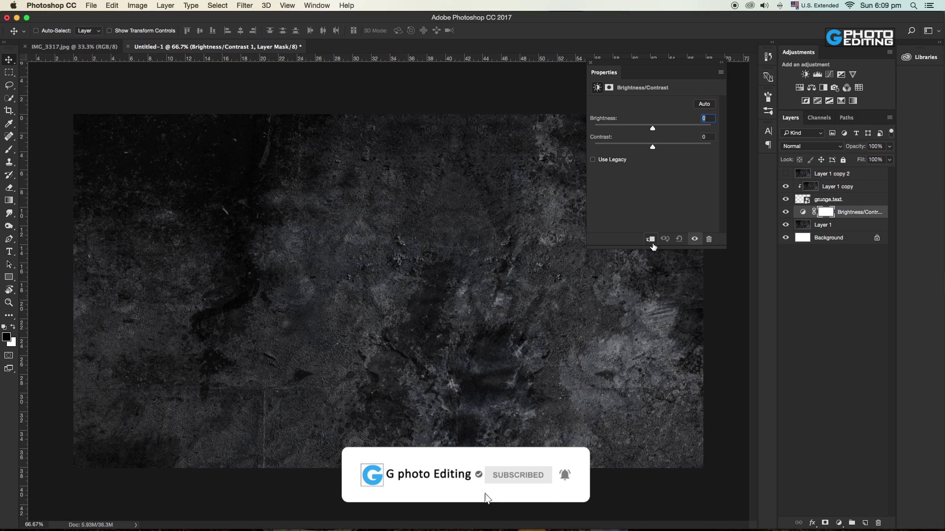
{"action": "key", "text": "super+alt+g"}
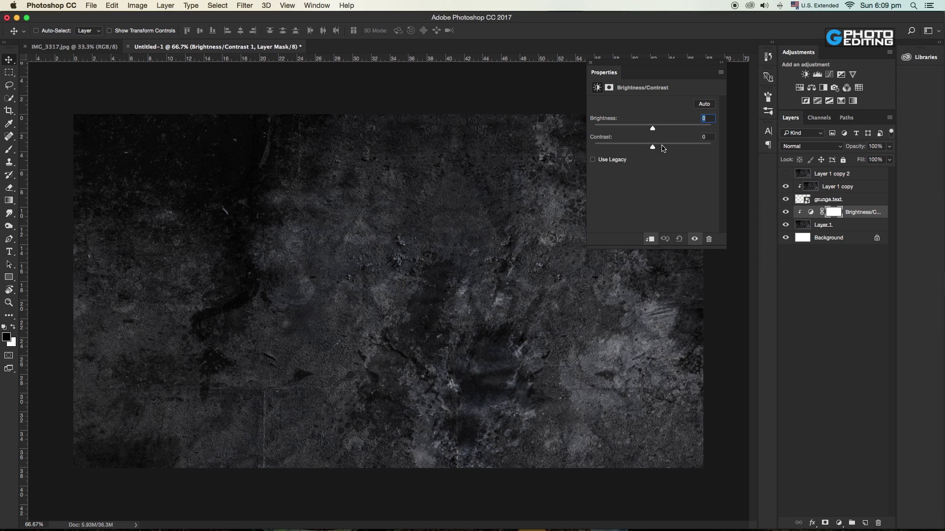
{"action": "mouse_move", "coordinate": [662, 146]}
{"action": "left_mouse_down"}
{"action": "mouse_move", "coordinate": [695, 148]}
{"action": "mouse_move", "coordinate": [638, 131]}
{"action": "left_mouse_up"}
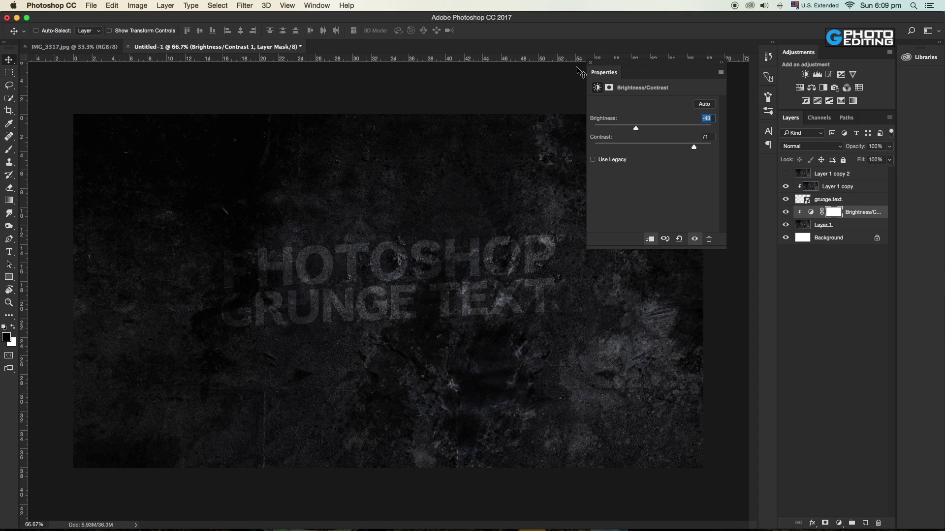
{"action": "left_click", "coordinate": [591, 63]}
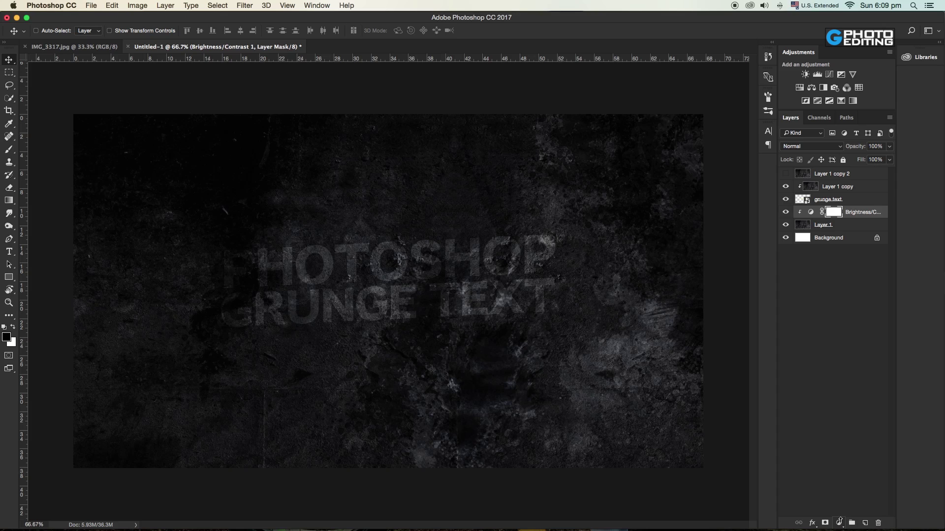
{"action": "left_click", "coordinate": [839, 523]}
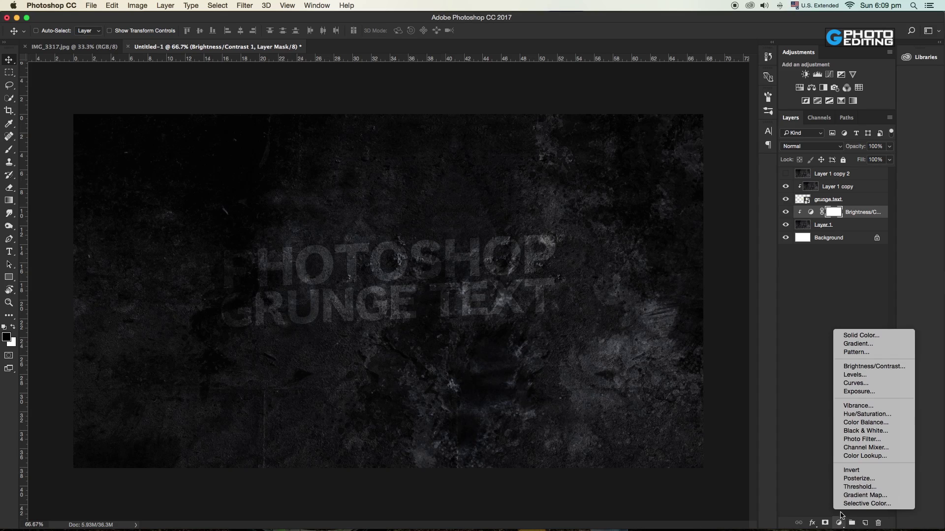
Step: Add a Levels adjustment with midtones at 0.72 to darken the background further
{"action": "left_click", "coordinate": [876, 374]}
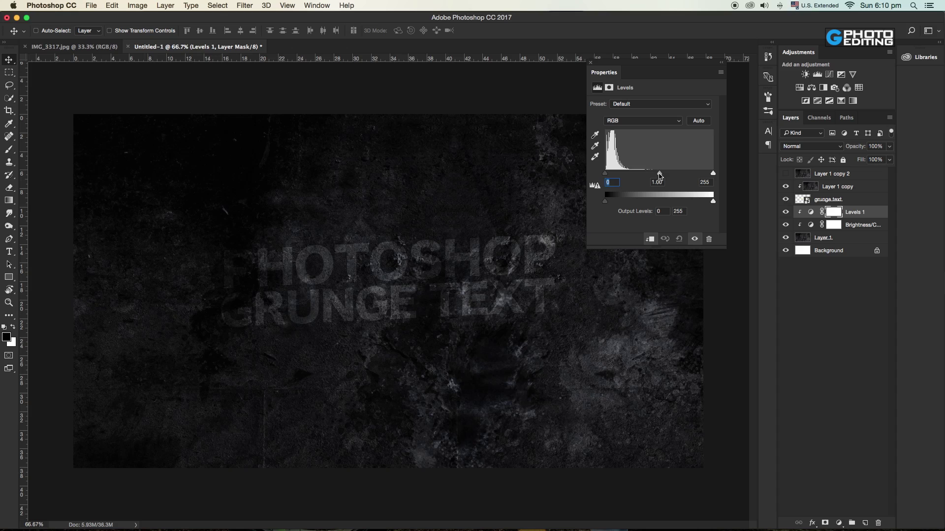
{"action": "left_click_drag", "start_coordinate": [665, 175], "coordinate": [671, 176]}
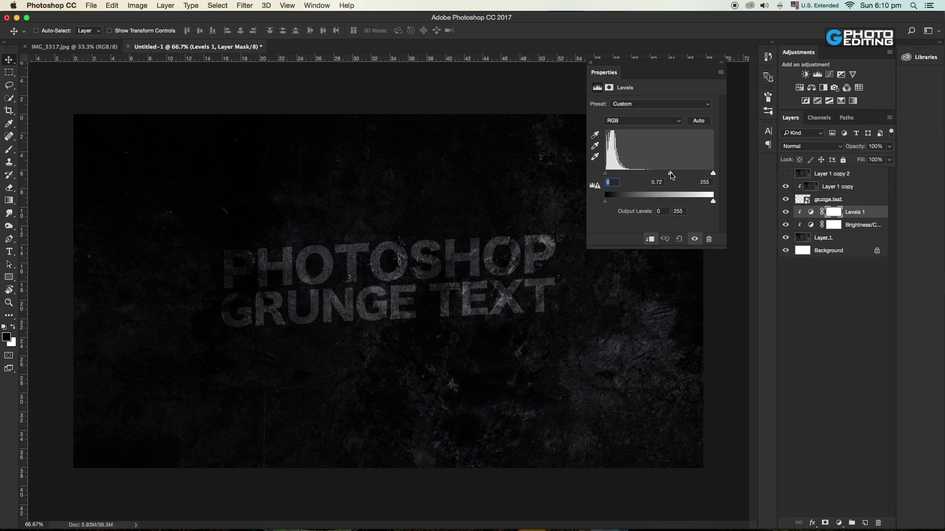
{"action": "left_click", "coordinate": [591, 64]}
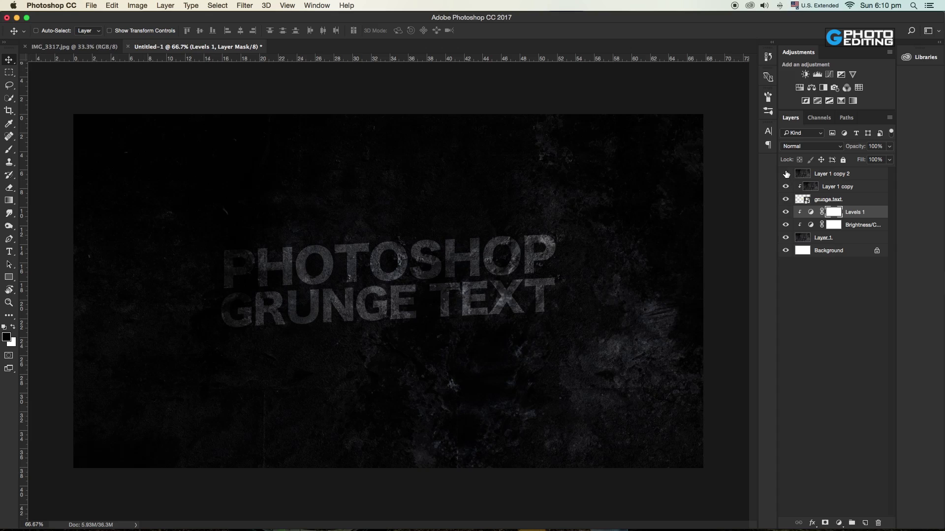
{"action": "left_click", "coordinate": [826, 175]}
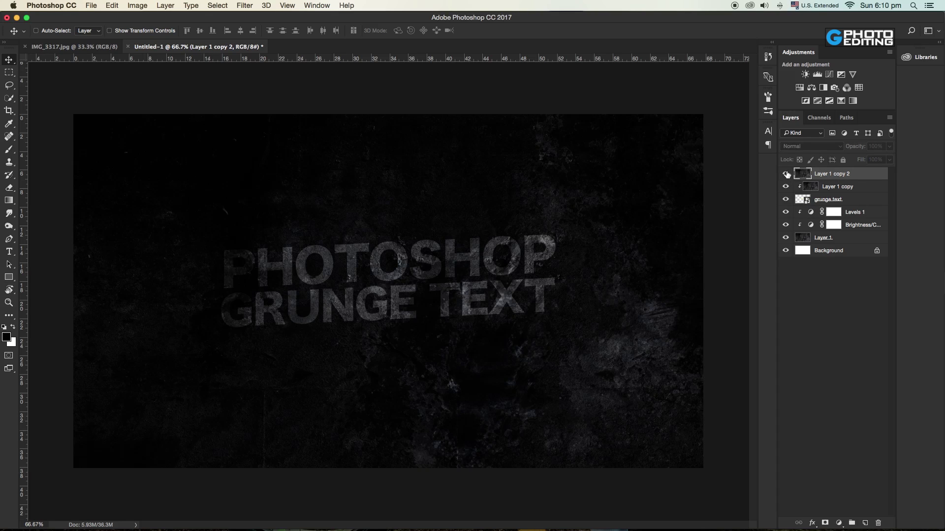
Step: Clip Layer 1 copy 2 to the headline and set its blend mode to Screen
{"action": "left_click", "coordinate": [786, 173]}
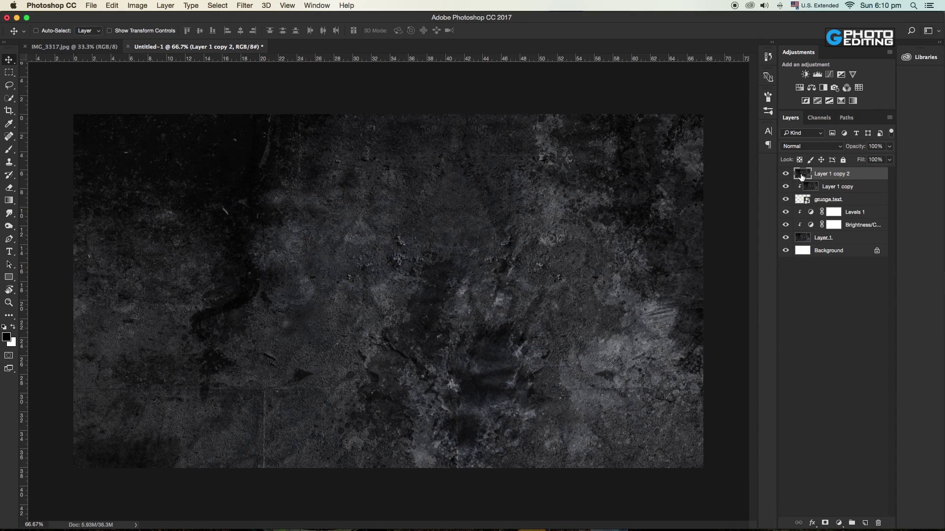
{"action": "right_click", "coordinate": [802, 176]}
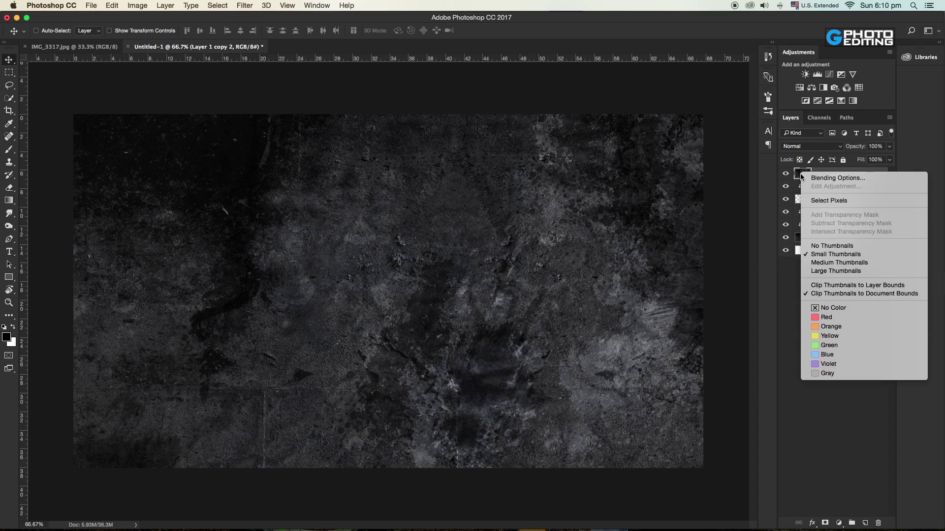
{"action": "left_click", "coordinate": [784, 307]}
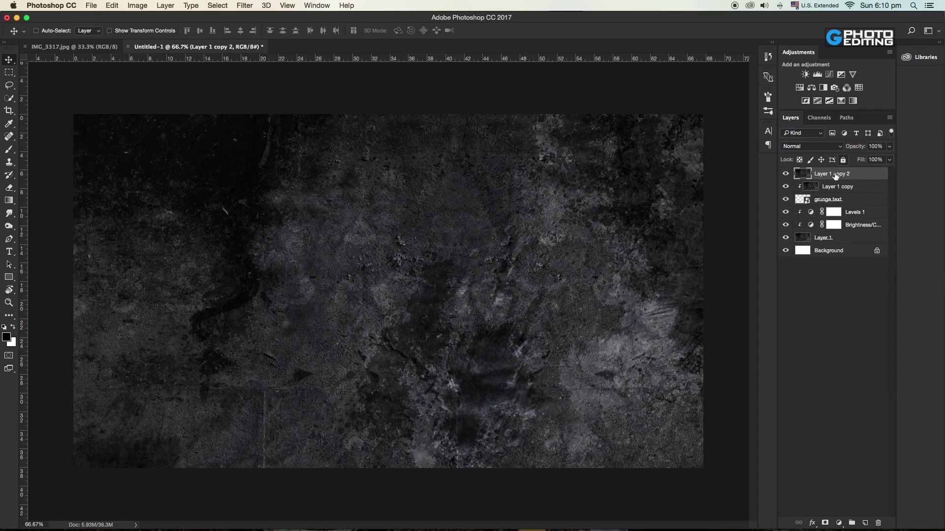
{"action": "right_click", "coordinate": [835, 177]}
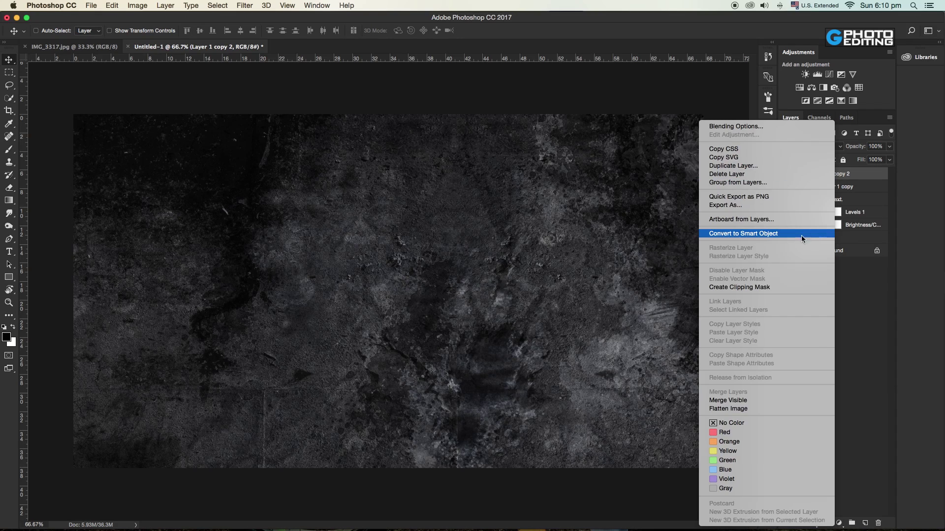
{"action": "left_click", "coordinate": [786, 287]}
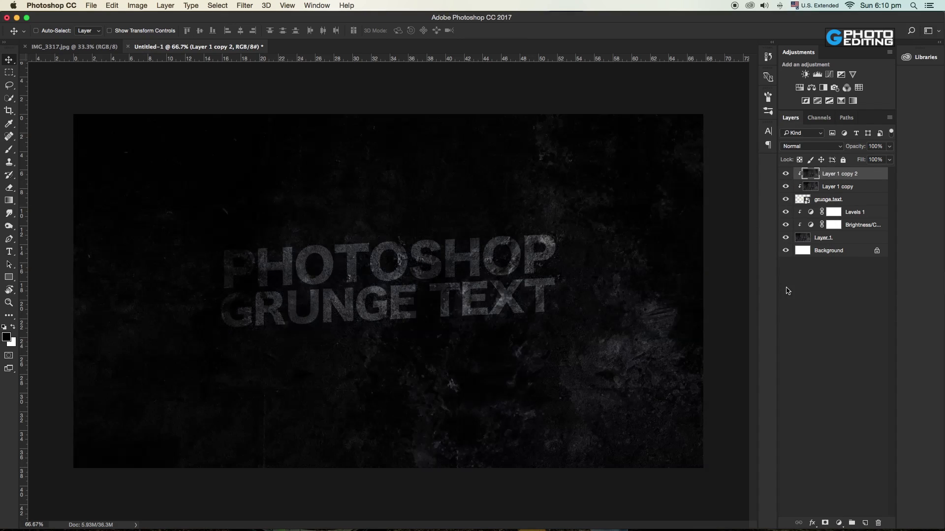
{"action": "left_click", "coordinate": [795, 147]}
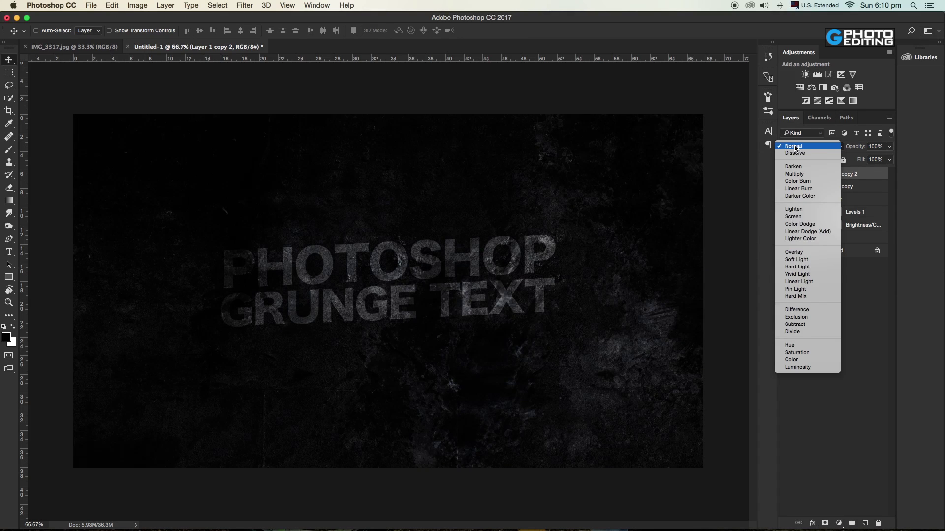
{"action": "left_click", "coordinate": [797, 217]}
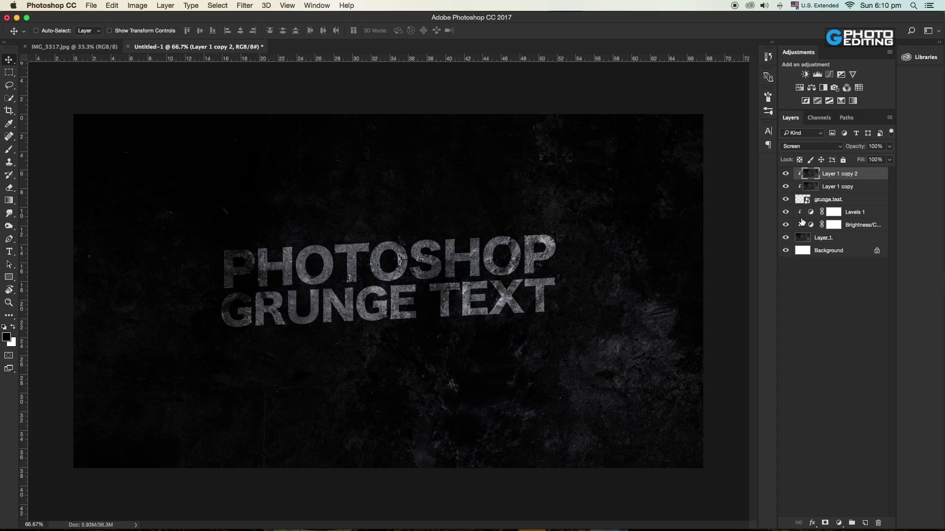
Step: Shift the Layer 1 copy texture inside the lettering, then reselect Layer 1 copy 2
{"action": "left_click", "coordinate": [830, 188]}
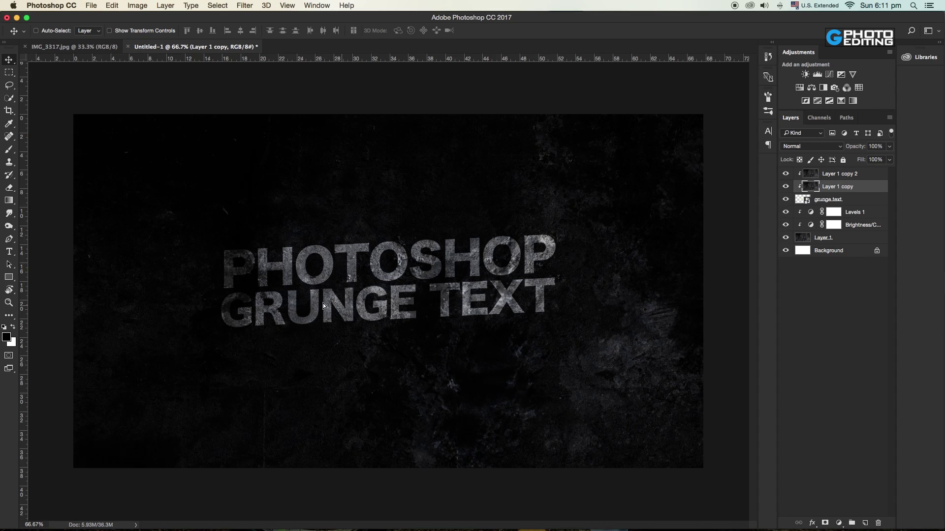
{"action": "left_click_drag", "start_coordinate": [318, 303], "coordinate": [296, 297]}
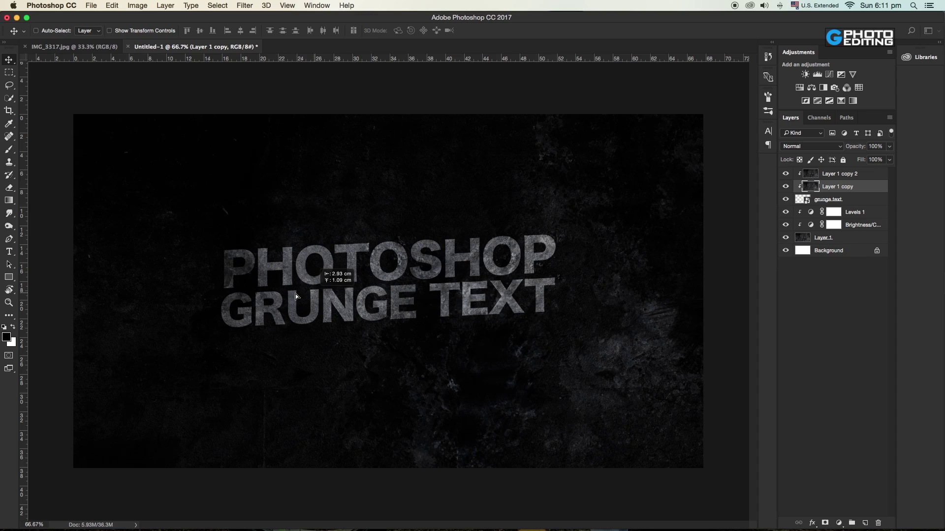
{"action": "left_click_drag", "start_coordinate": [295, 297], "coordinate": [300, 294]}
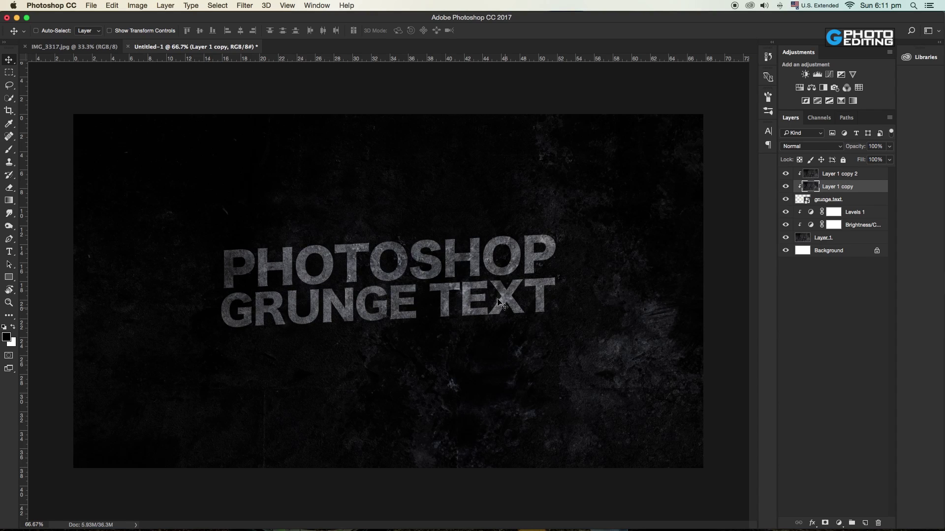
{"action": "left_click", "coordinate": [861, 177]}
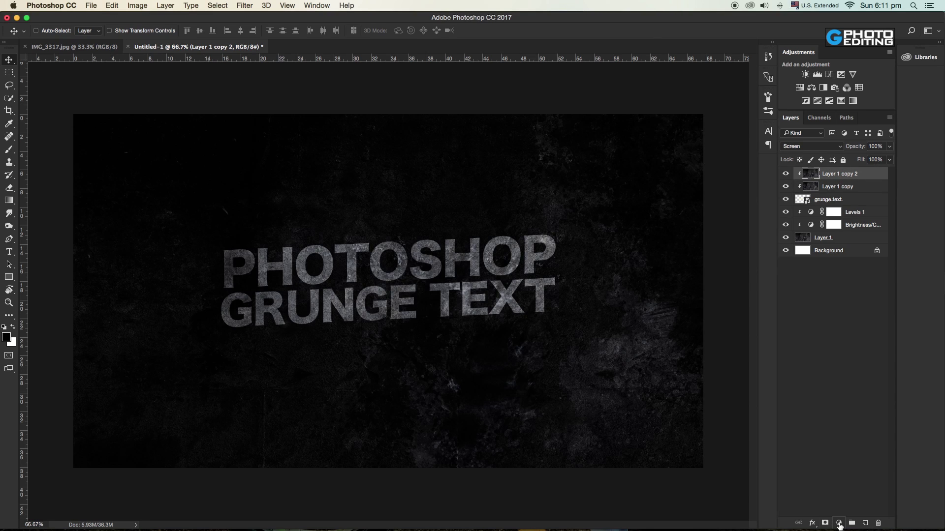
Step: Add a clipped Brightness/Contrast layer with brightness 23 and contrast 37 above Layer 1 copy 2
{"action": "left_click", "coordinate": [839, 523]}
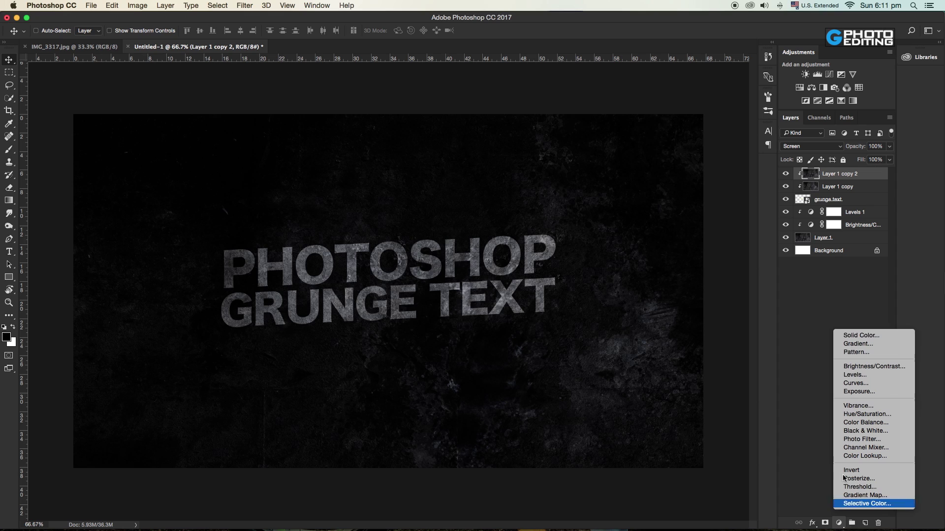
{"action": "left_click", "coordinate": [890, 369]}
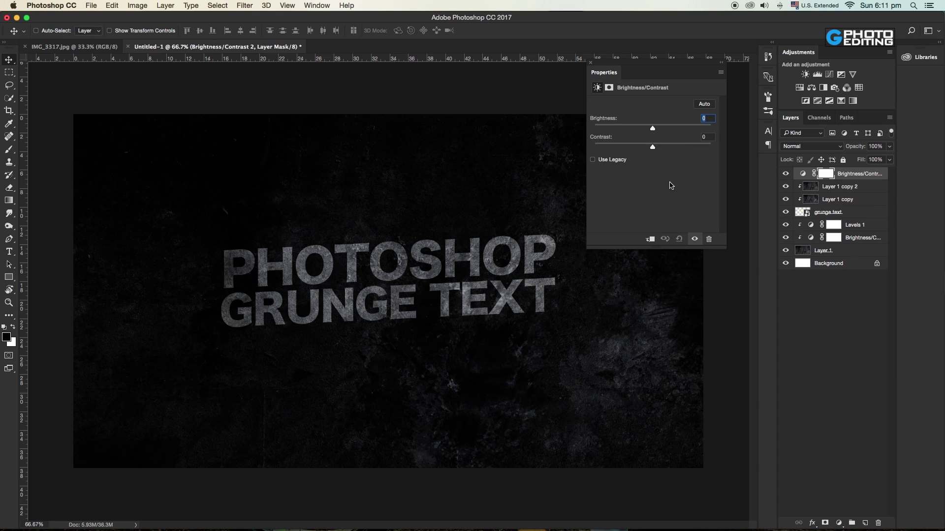
{"action": "left_click", "coordinate": [650, 239]}
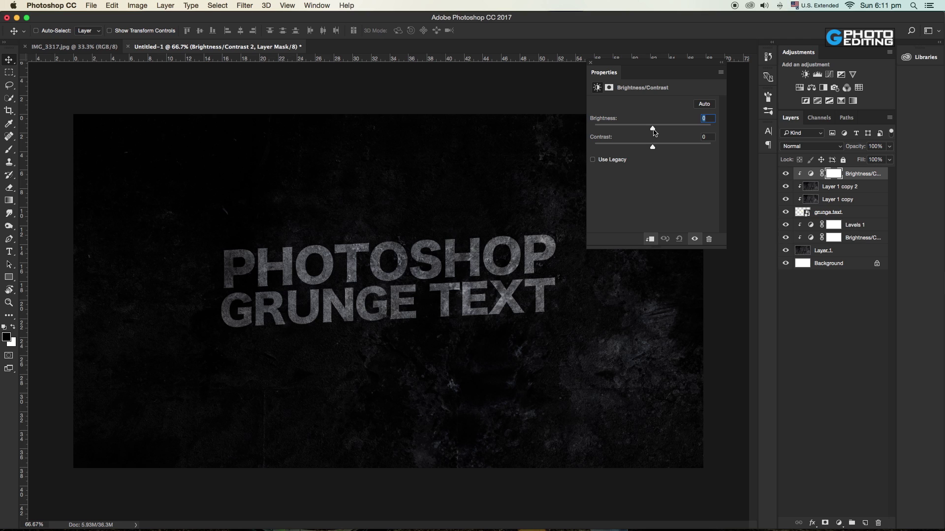
{"action": "left_click", "coordinate": [653, 148]}
{"action": "left_click", "coordinate": [811, 174]}
{"action": "left_click", "coordinate": [657, 146]}
{"action": "mouse_move", "coordinate": [660, 149]}
{"action": "left_mouse_down"}
{"action": "mouse_move", "coordinate": [655, 129]}
{"action": "mouse_move", "coordinate": [677, 150]}
{"action": "left_mouse_up"}
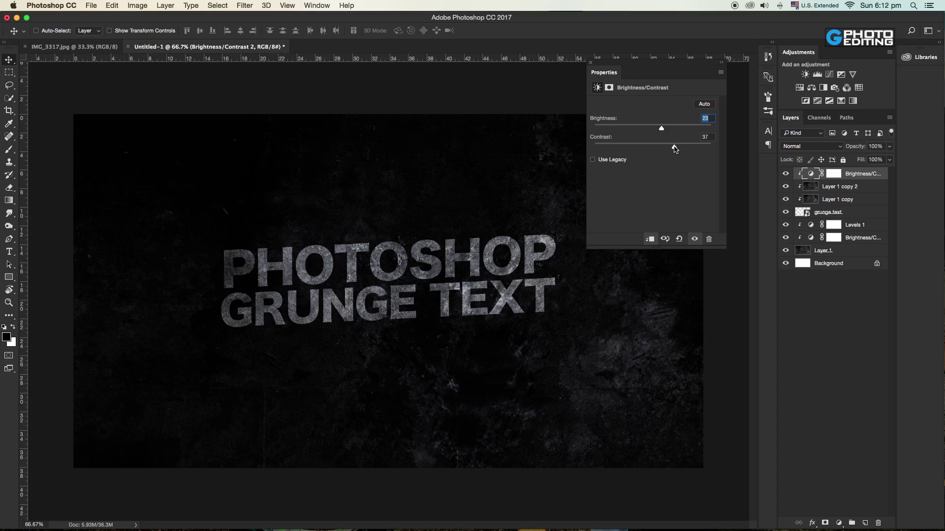
{"action": "left_click", "coordinate": [590, 63]}
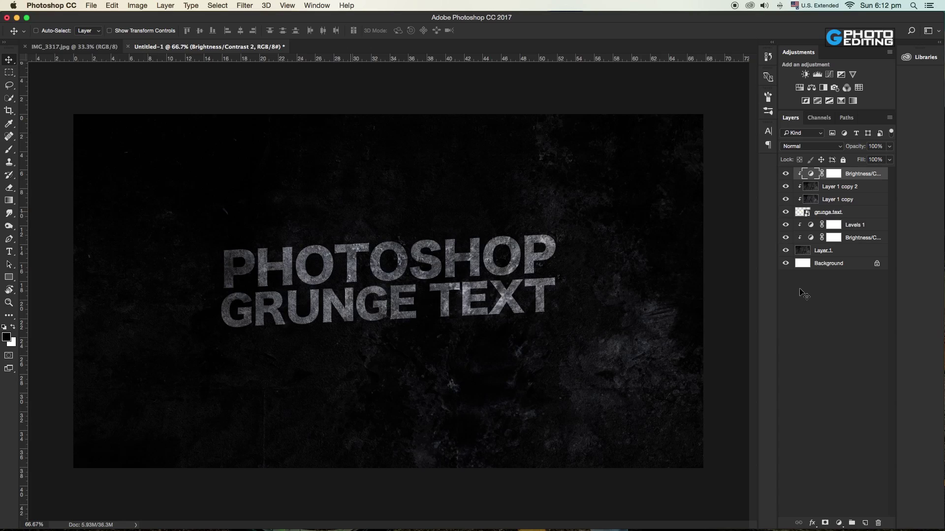
{"action": "left_click", "coordinate": [830, 214]}
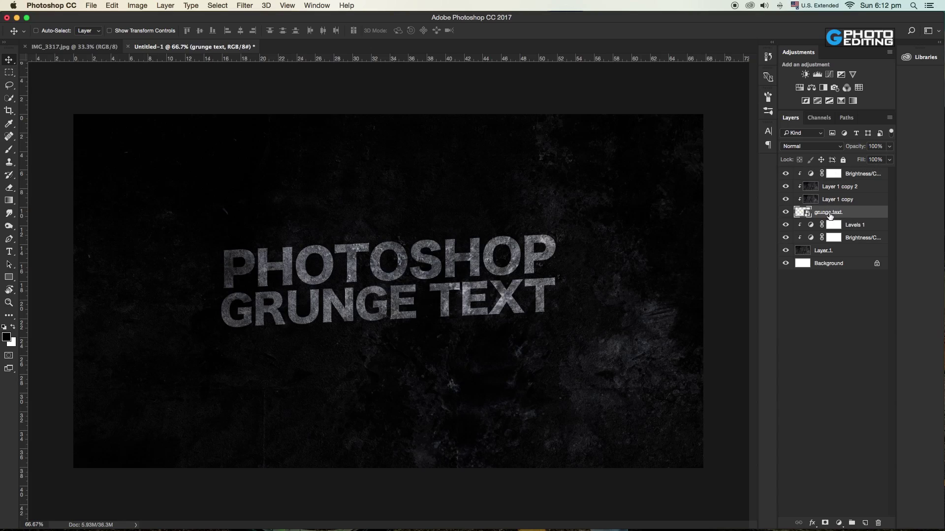
Step: In the grunge text smart object, retype the headline's second line as TUTORIAL
{"action": "double_click", "coordinate": [803, 212]}
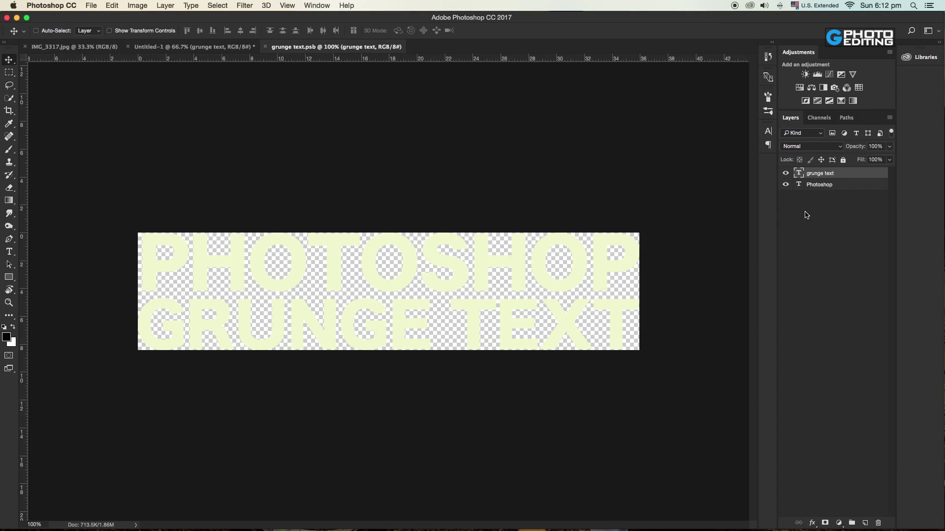
{"action": "left_click", "coordinate": [9, 252]}
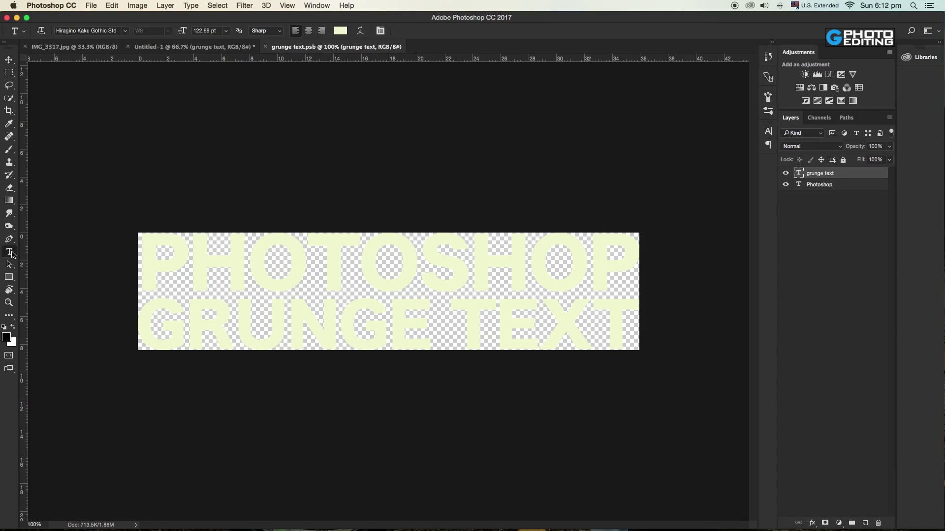
{"action": "left_click", "coordinate": [289, 331]}
{"action": "key", "text": "super+a"}
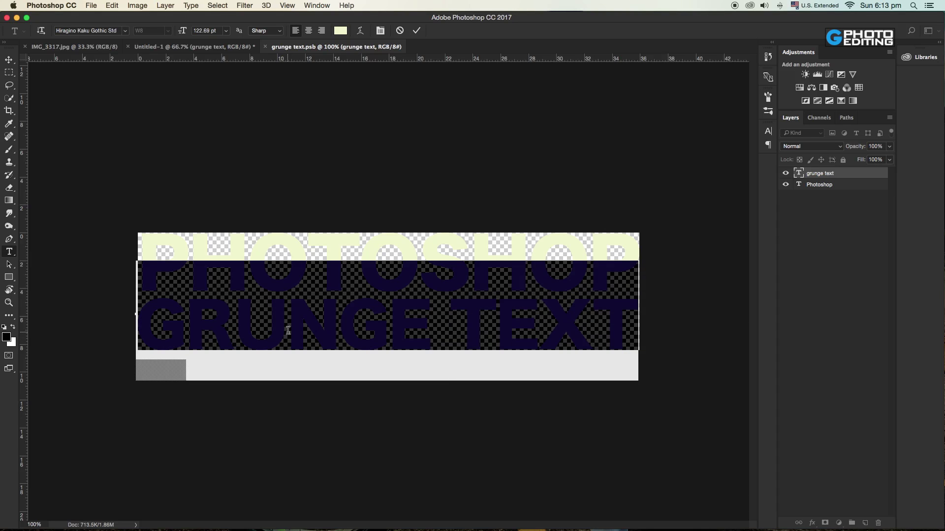
{"action": "type", "text": "TURORIALS"}
{"action": "key", "text": "BackSpace"}
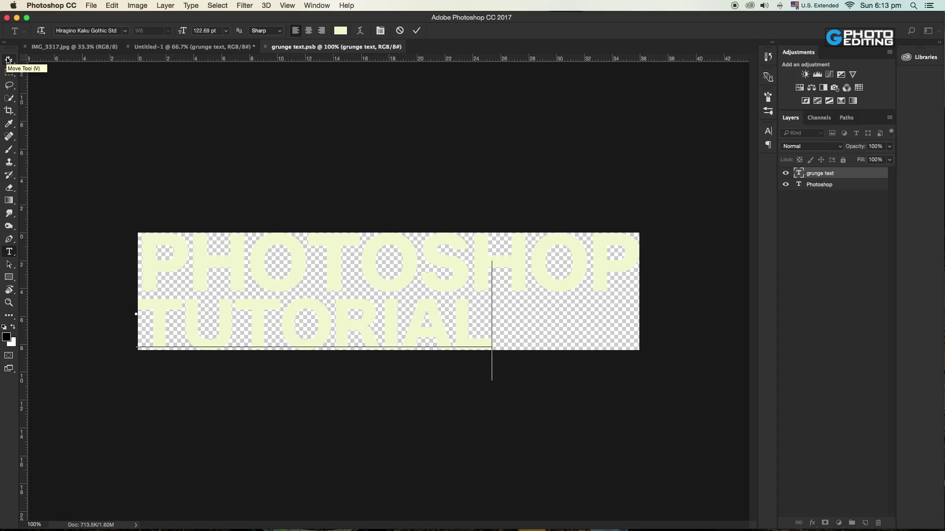
{"action": "left_click", "coordinate": [8, 60]}
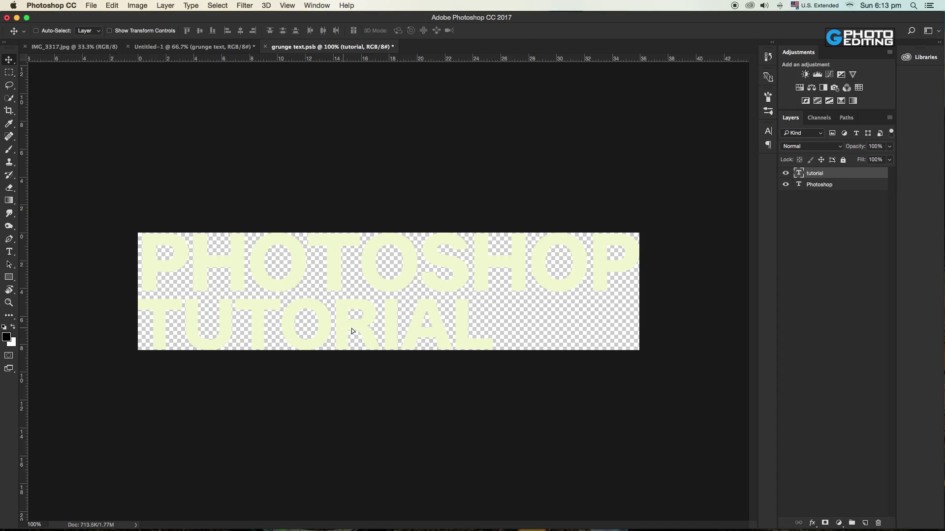
Step: Centre TUTORIAL under PHOTOSHOP, save the smart object, and return to Untitled-1
{"action": "left_click_drag", "start_coordinate": [351, 329], "coordinate": [417, 328]}
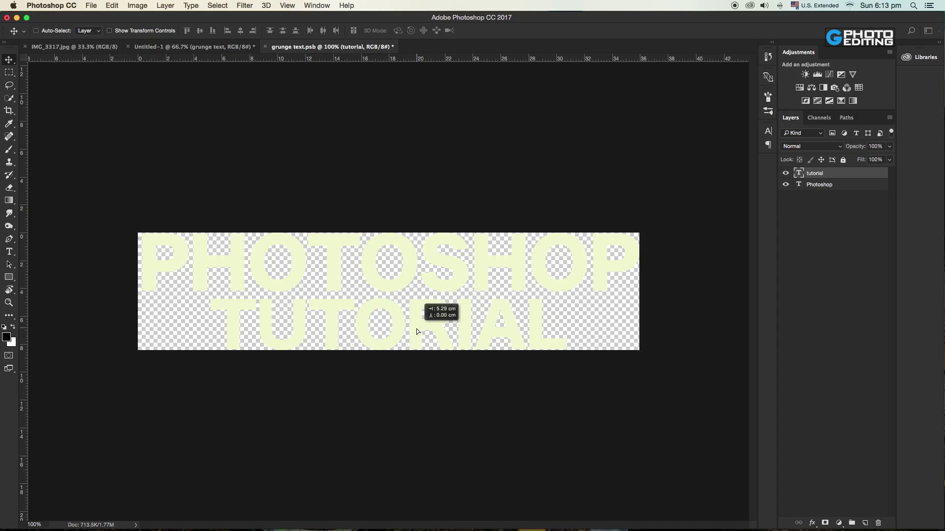
{"action": "left_click_drag", "start_coordinate": [416, 329], "coordinate": [416, 328]}
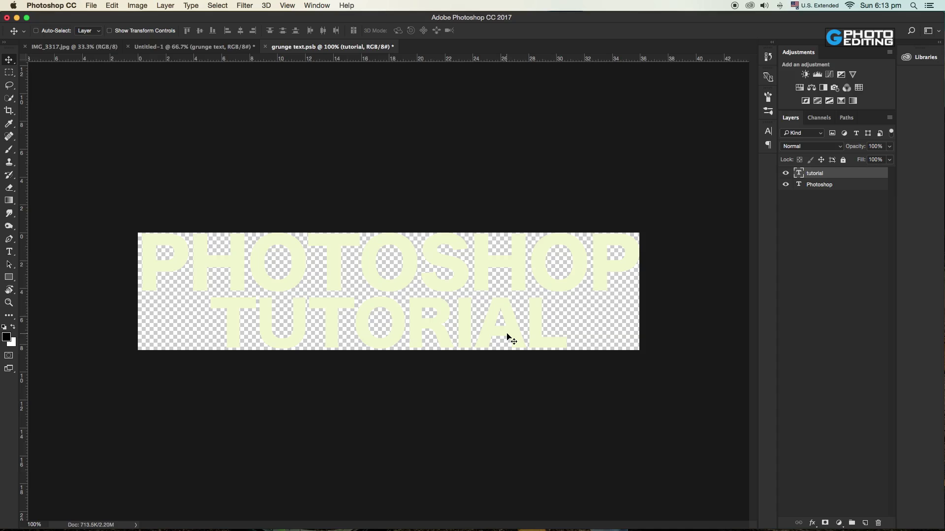
{"action": "key", "text": "ctrl+s"}
{"action": "key", "text": "ctrl"}
{"action": "left_click", "coordinate": [163, 48]}
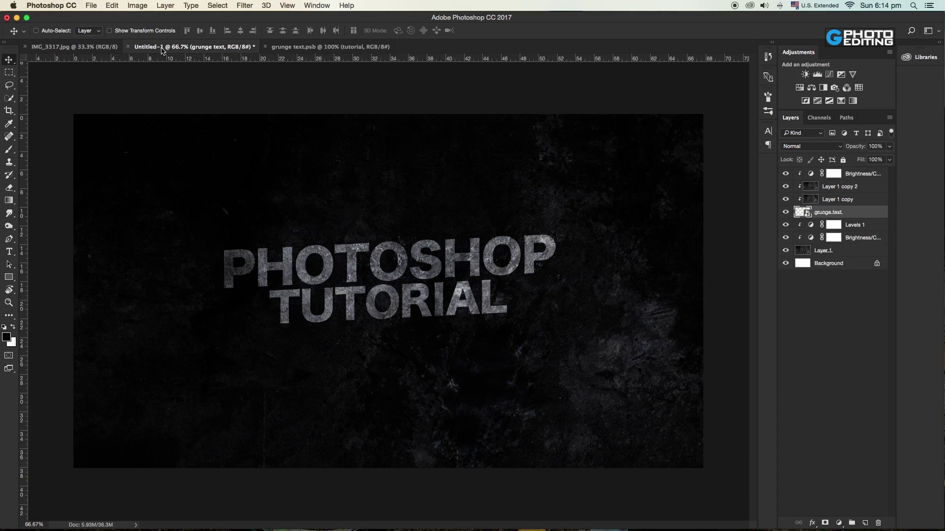
Step: Add a colorized Hue/Saturation layer atop the stack with hue about 209 and saturation 16
{"action": "left_click", "coordinate": [854, 179]}
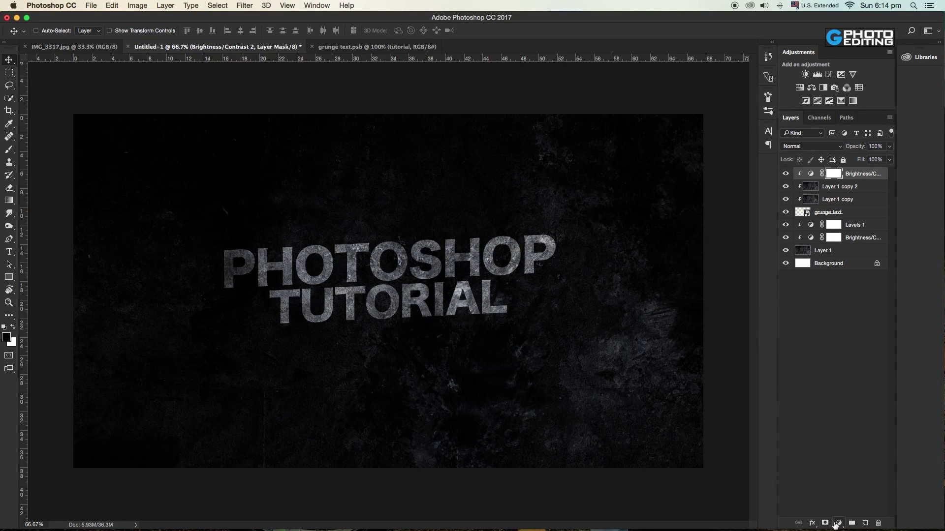
{"action": "left_click", "coordinate": [838, 523]}
{"action": "left_click", "coordinate": [880, 414]}
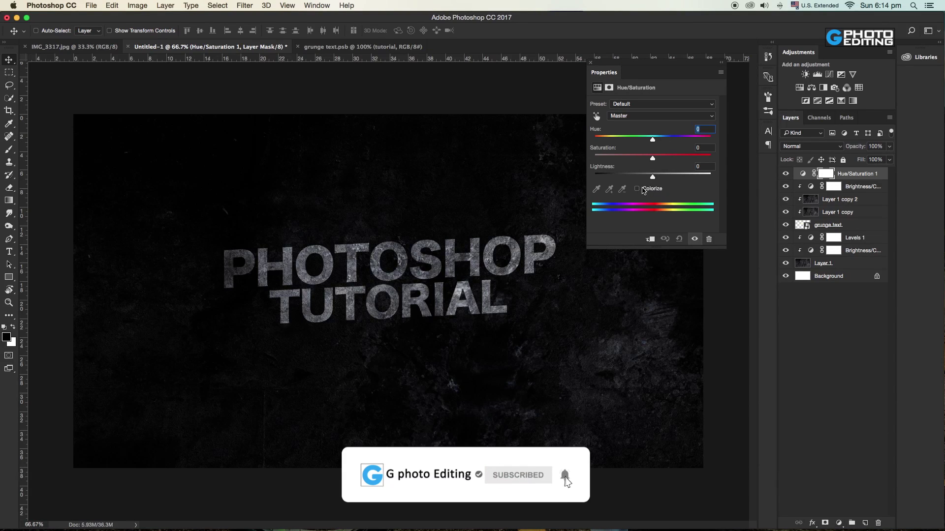
{"action": "left_click", "coordinate": [638, 188]}
{"action": "mouse_move", "coordinate": [623, 157]}
{"action": "left_mouse_down"}
{"action": "mouse_move", "coordinate": [613, 157]}
{"action": "mouse_move", "coordinate": [617, 139]}
{"action": "mouse_move", "coordinate": [699, 140]}
{"action": "mouse_move", "coordinate": [648, 140]}
{"action": "mouse_move", "coordinate": [662, 142]}
{"action": "left_mouse_up"}
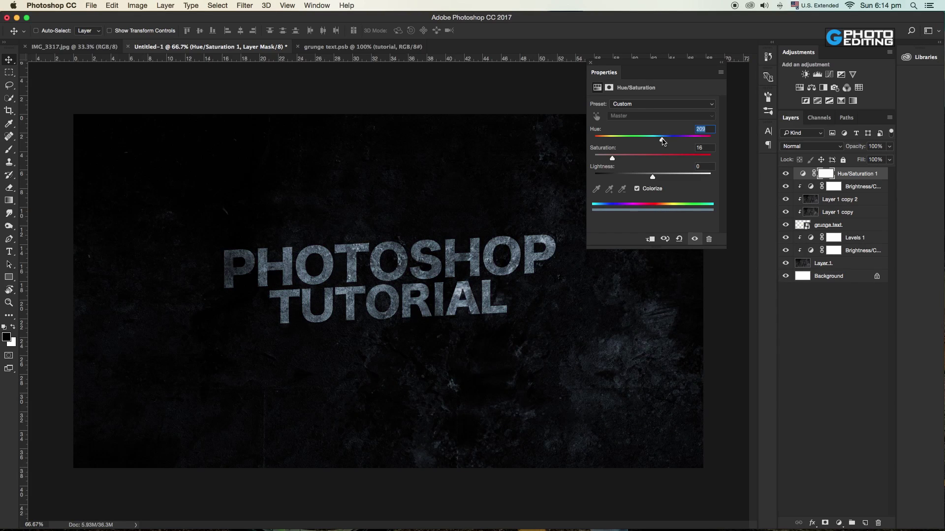
{"action": "left_click", "coordinate": [590, 63]}
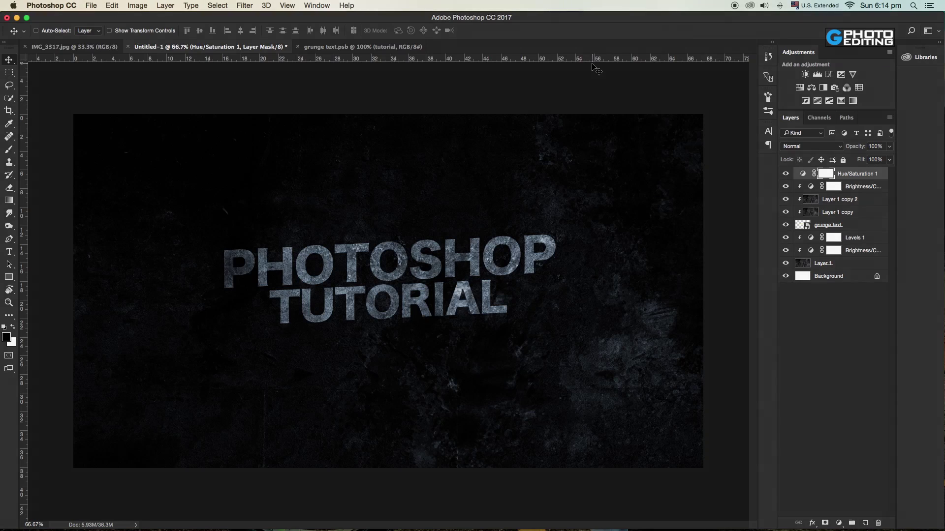